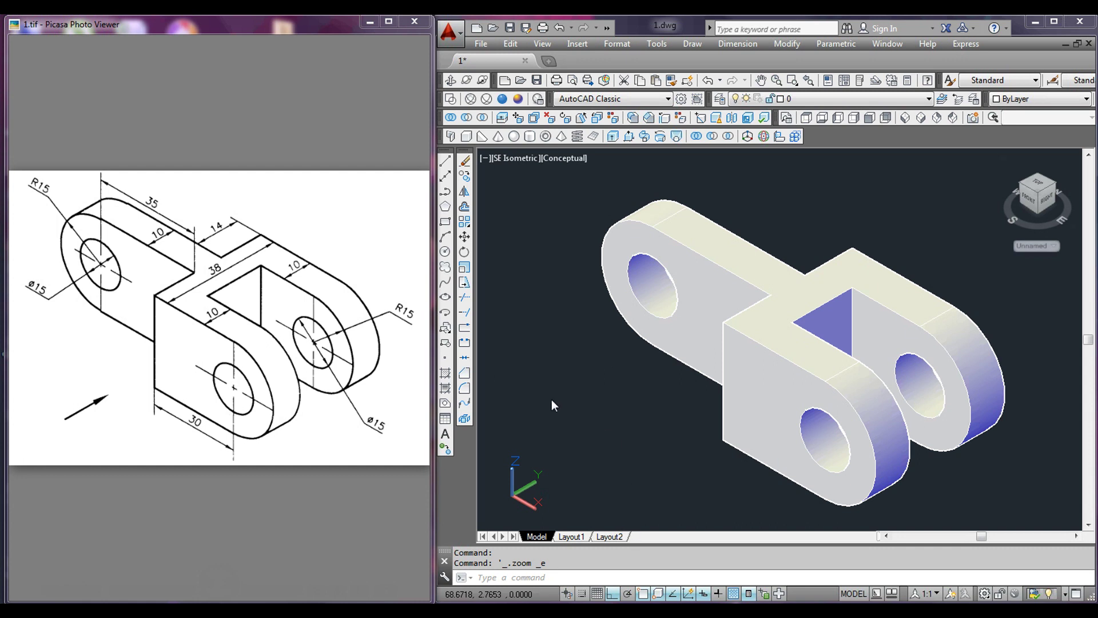
- Pan and orbit the shaded bracket solid to view it from behind
{"action": "left_click", "coordinate": [214, 27]}
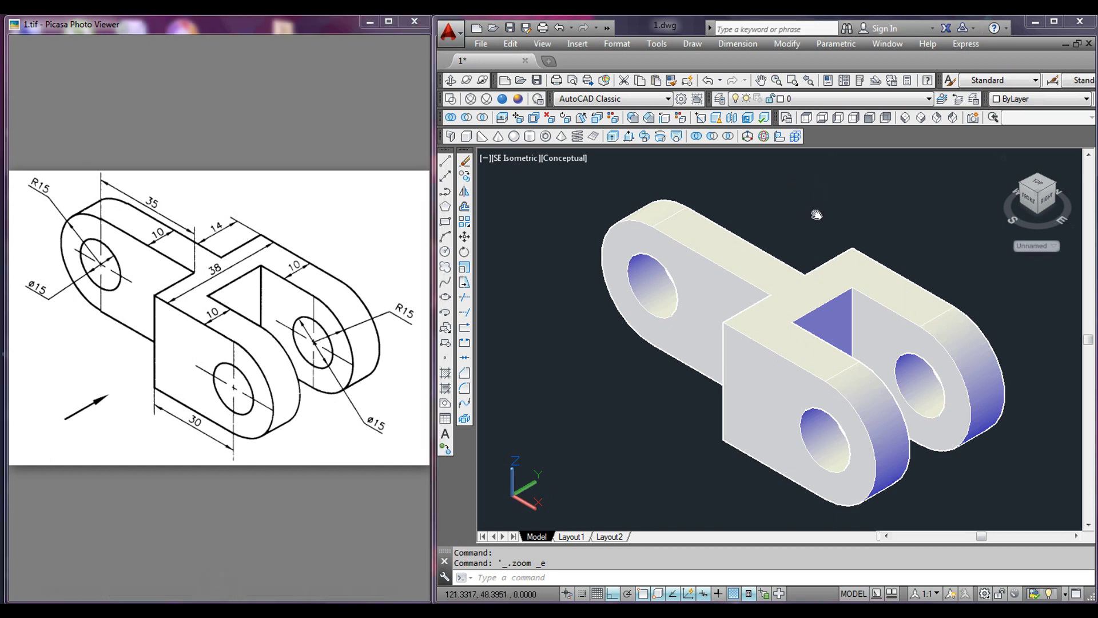
{"action": "middle_click_drag", "start_coordinate": [808, 196], "coordinate": [781, 216]}
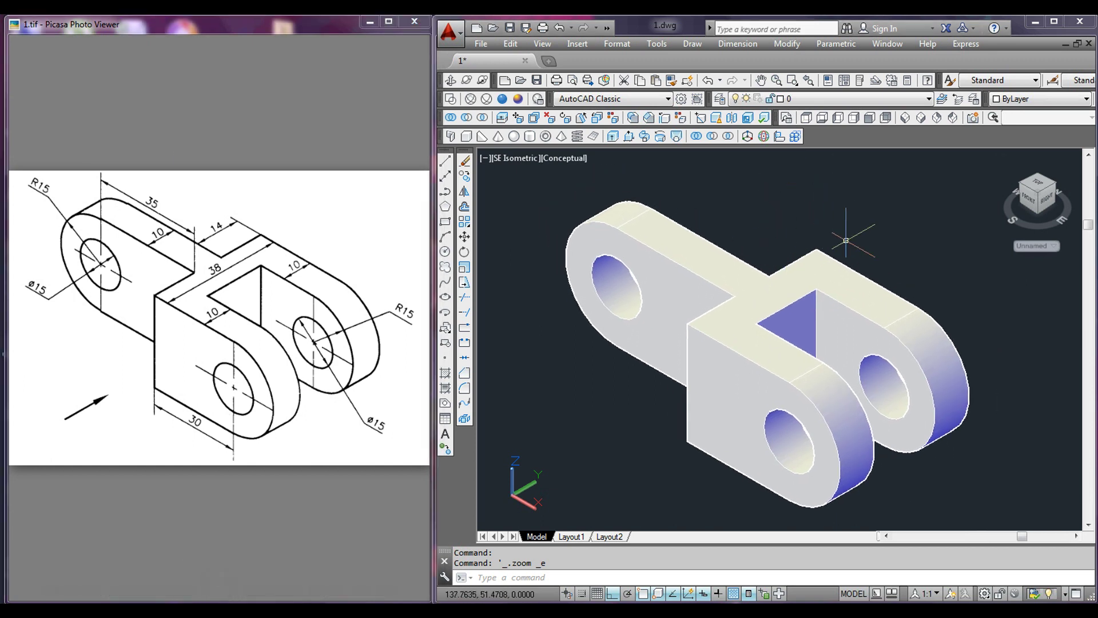
{"action": "left_click", "coordinate": [451, 82]}
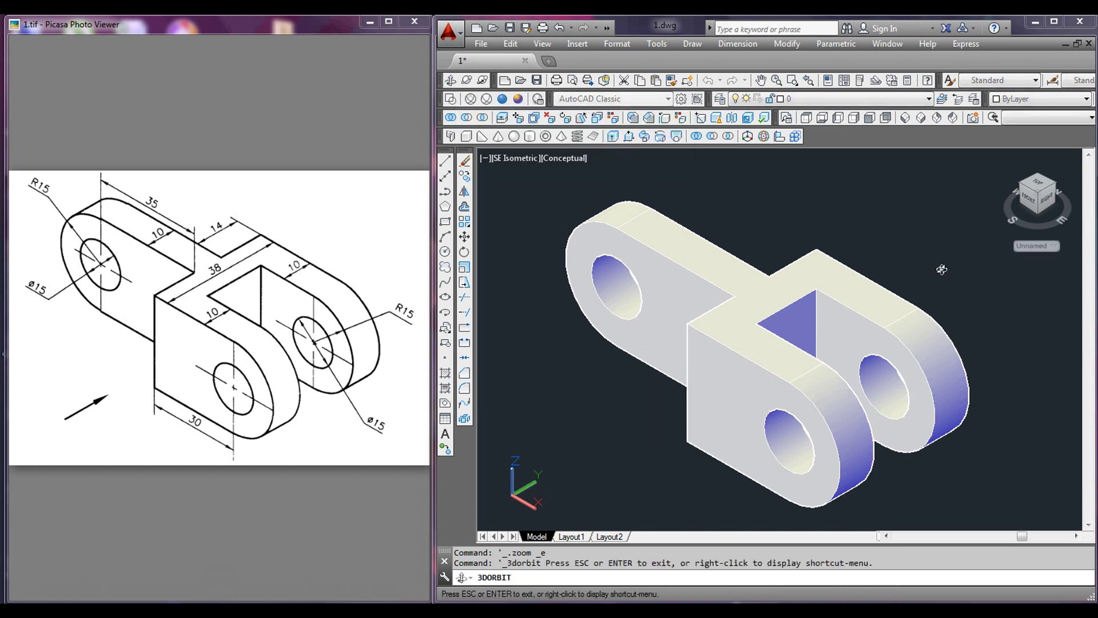
{"action": "mouse_move", "coordinate": [948, 215]}
{"action": "left_mouse_down"}
{"action": "mouse_move", "coordinate": [848, 245]}
{"action": "mouse_move", "coordinate": [797, 221]}
{"action": "mouse_move", "coordinate": [796, 186]}
{"action": "mouse_move", "coordinate": [763, 199]}
{"action": "mouse_move", "coordinate": [767, 250]}
{"action": "mouse_move", "coordinate": [867, 314]}
{"action": "mouse_move", "coordinate": [906, 258]}
{"action": "left_mouse_up"}
{"action": "right_click", "coordinate": [877, 206]}
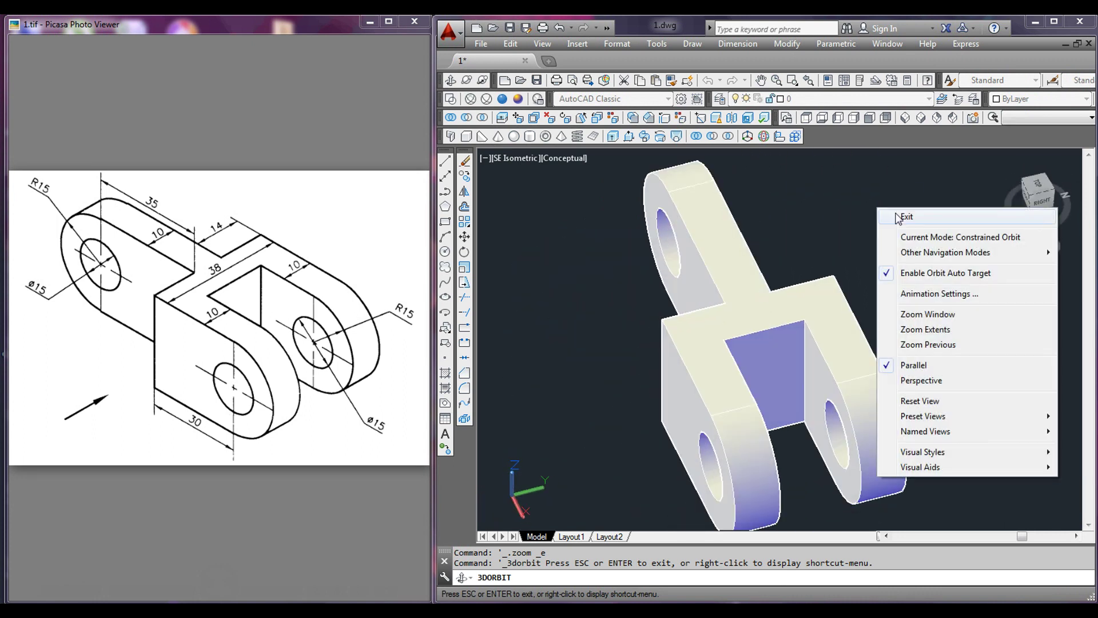
{"action": "left_click", "coordinate": [885, 215]}
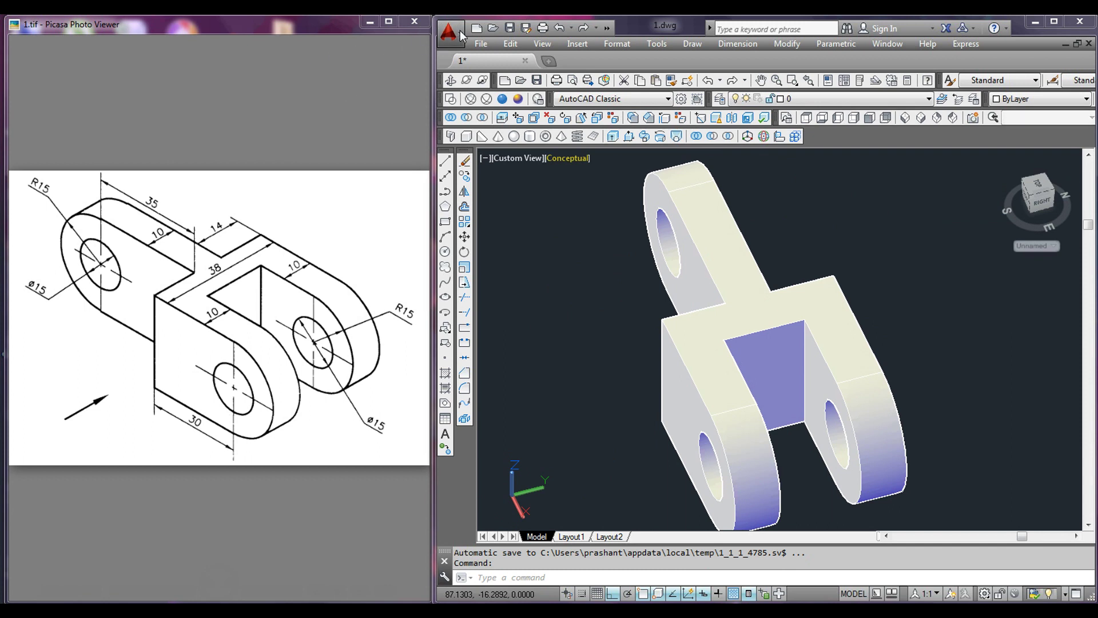
{"action": "left_click", "coordinate": [460, 30]}
- Start a new drawing from the acad template, hide the grid, and switch to Front view
{"action": "left_click", "coordinate": [474, 105]}
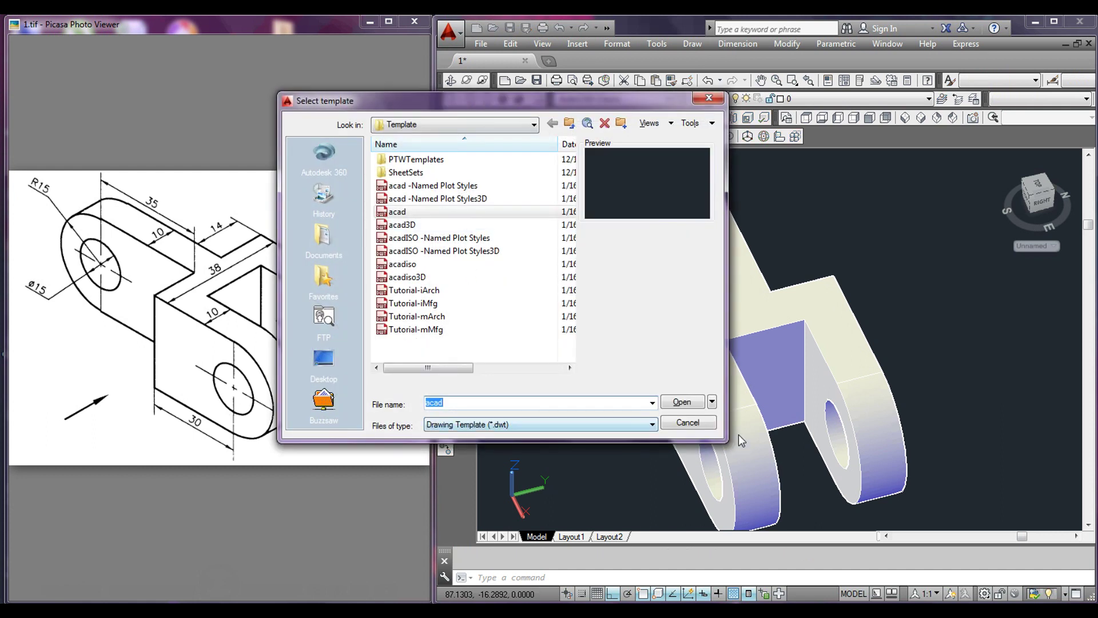
{"action": "left_click", "coordinate": [680, 403]}
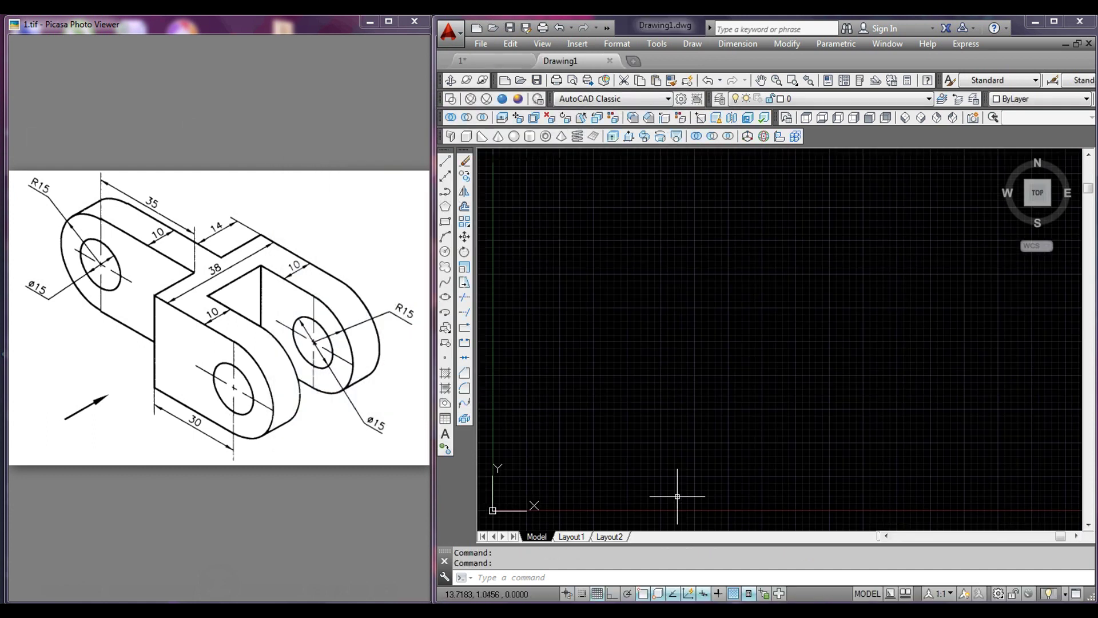
{"action": "left_click", "coordinate": [597, 593]}
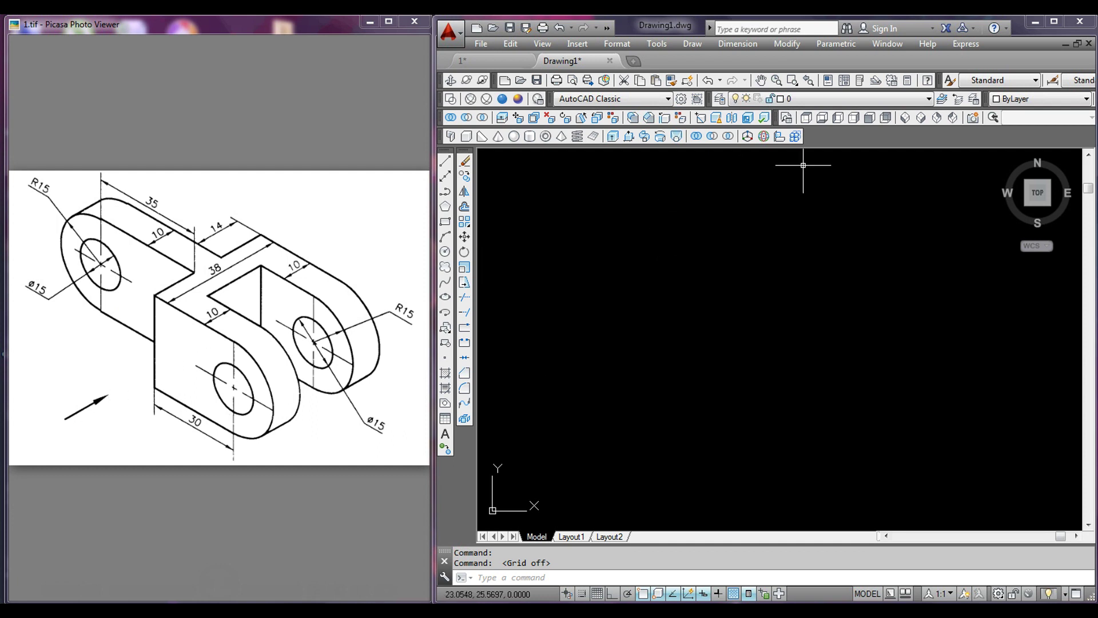
{"action": "left_click", "coordinate": [870, 117]}
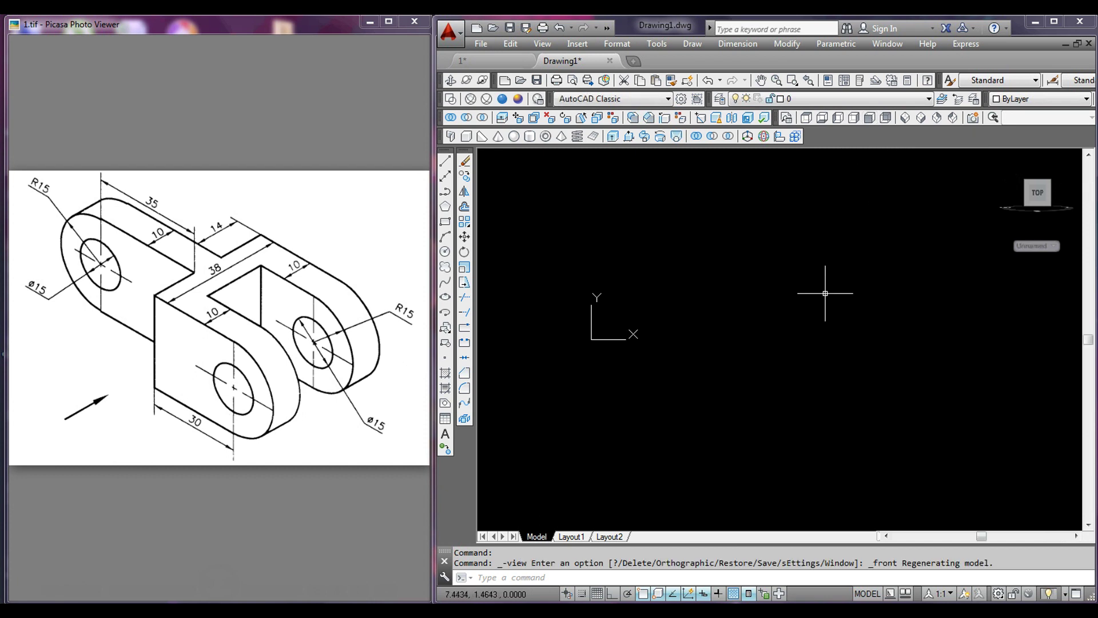
{"action": "middle_click_drag", "start_coordinate": [716, 266], "coordinate": [615, 399]}
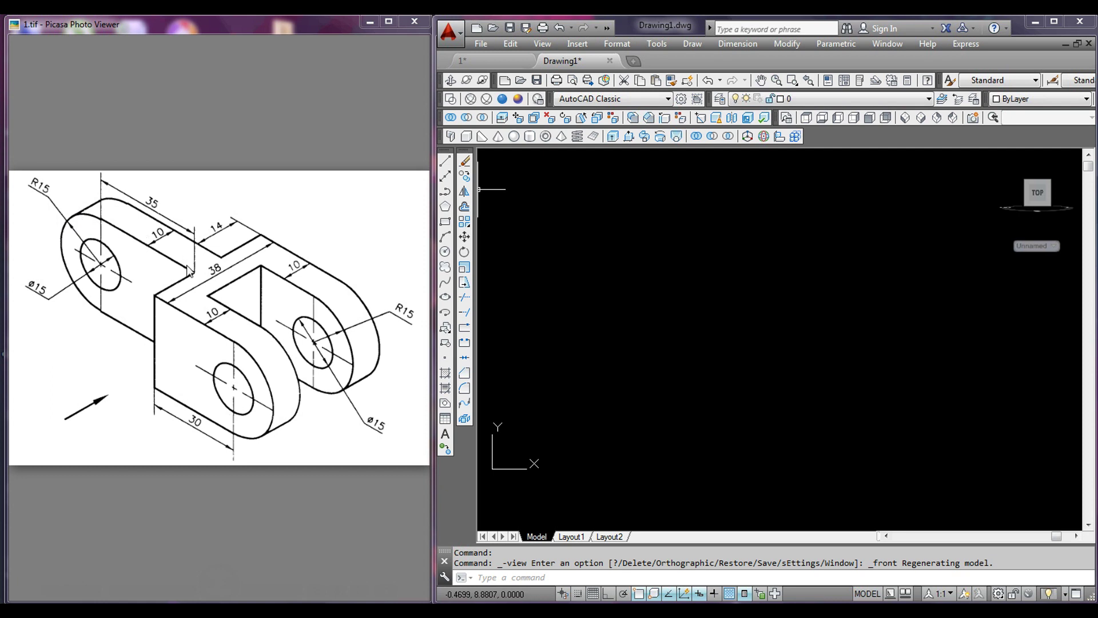
- With Ortho on, draw lines 35 units horizontally and 30 units vertically
{"action": "left_click", "coordinate": [446, 162]}
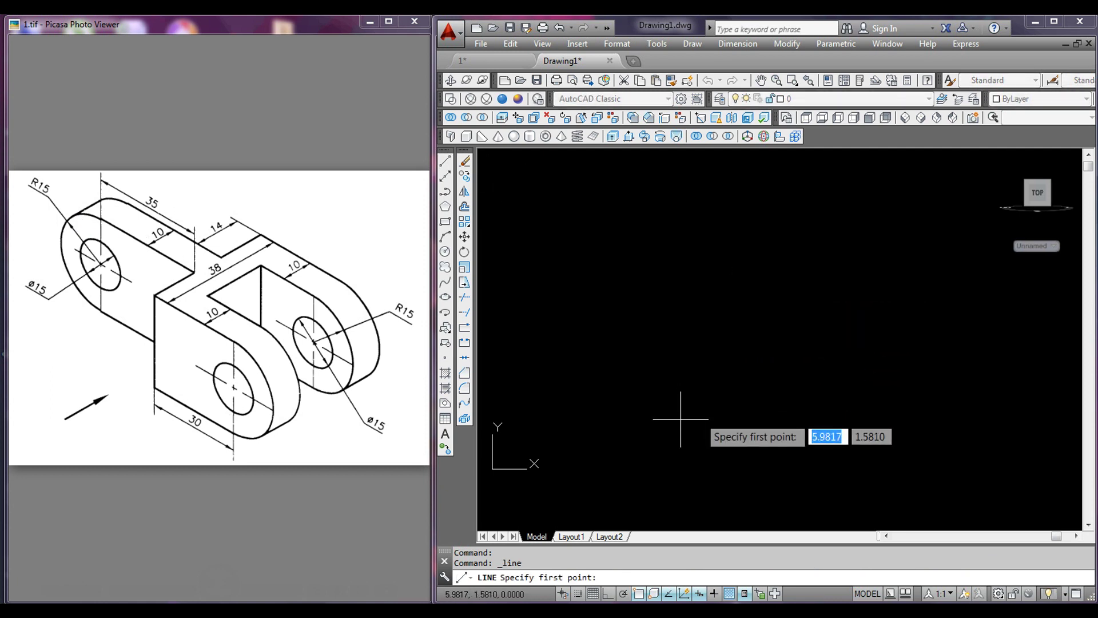
{"action": "left_click", "coordinate": [592, 402]}
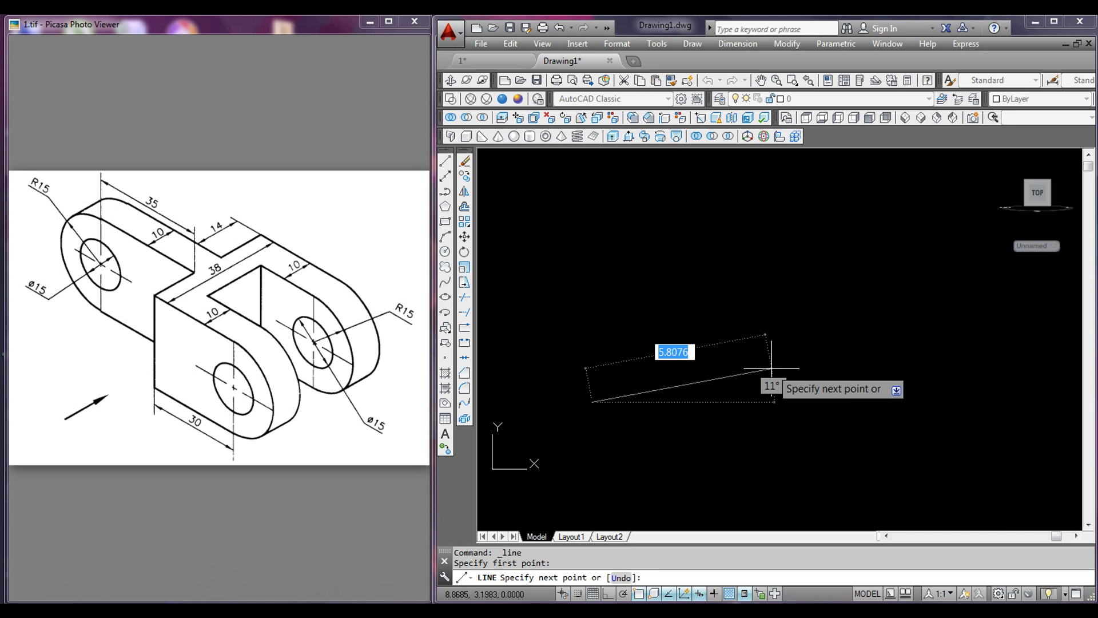
{"action": "left_click", "coordinate": [608, 595]}
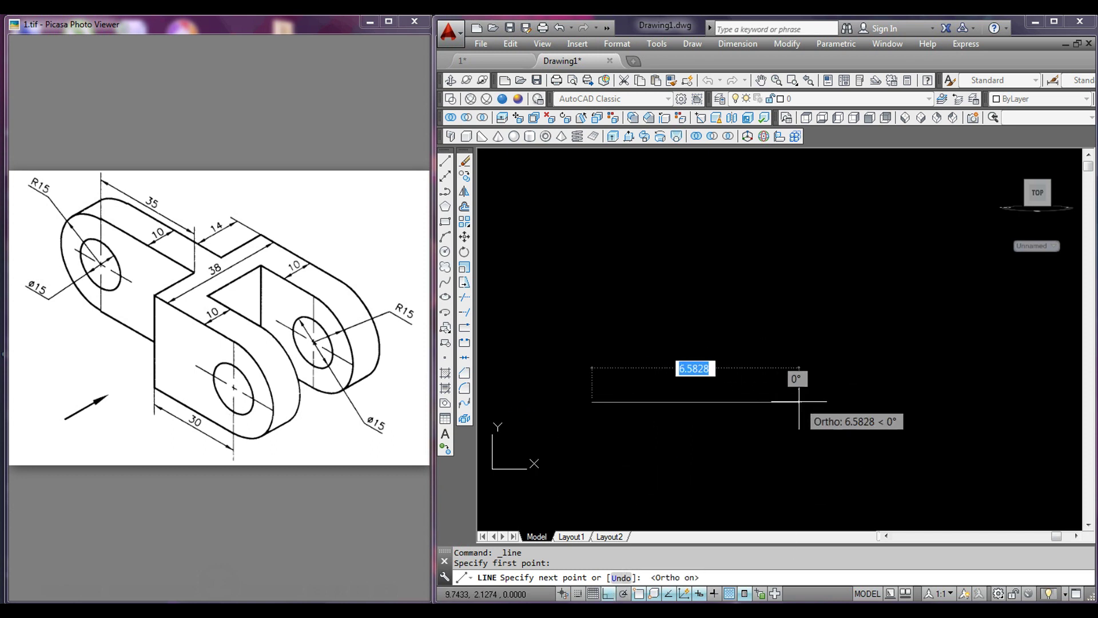
{"action": "type", "text": "38"}
{"action": "key", "text": "Return"}
{"action": "scroll", "coordinate": [795, 400], "scroll_direction": "down", "scroll_amount": 3}
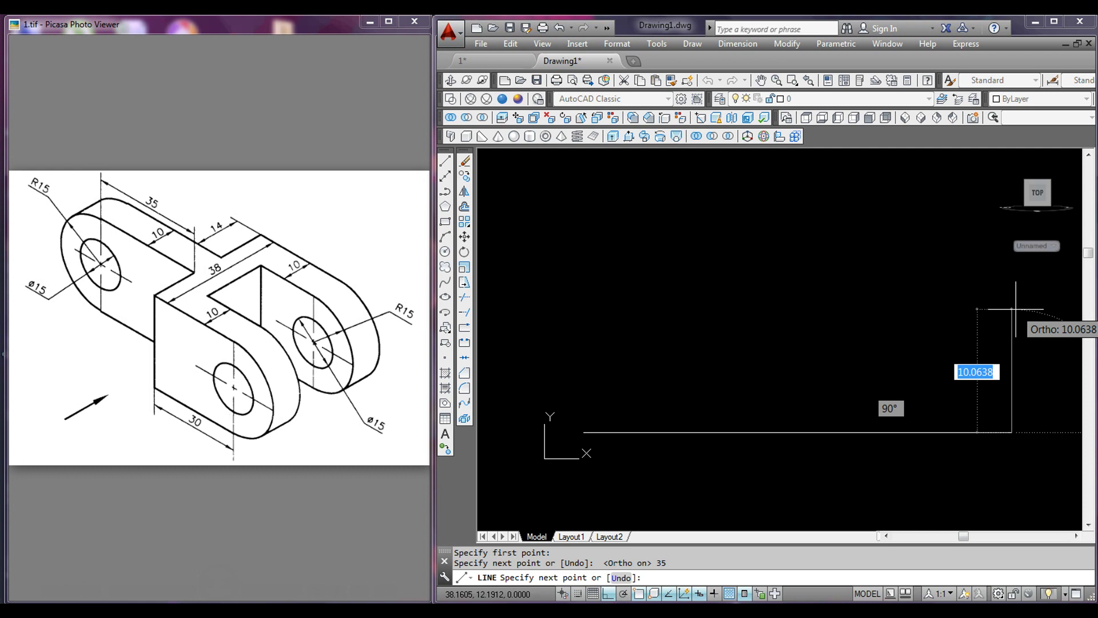
{"action": "type", "text": "30"}
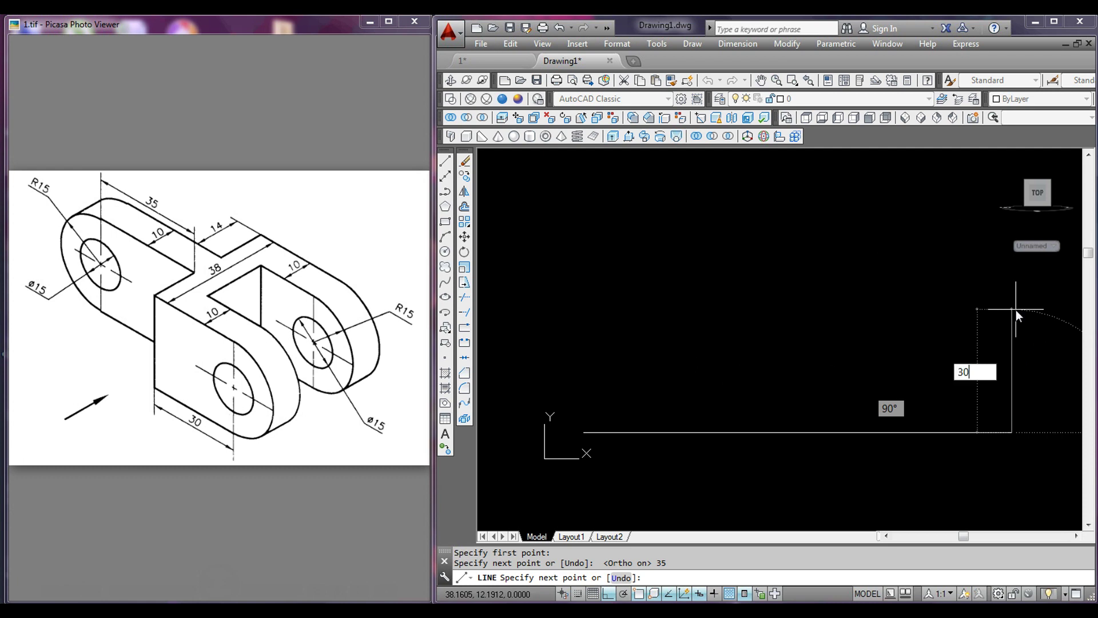
{"action": "key", "text": "Return"}
- Add the 35-unit return edge and close the outline at the start corner
{"action": "middle_click_drag", "start_coordinate": [769, 370], "coordinate": [802, 431]}
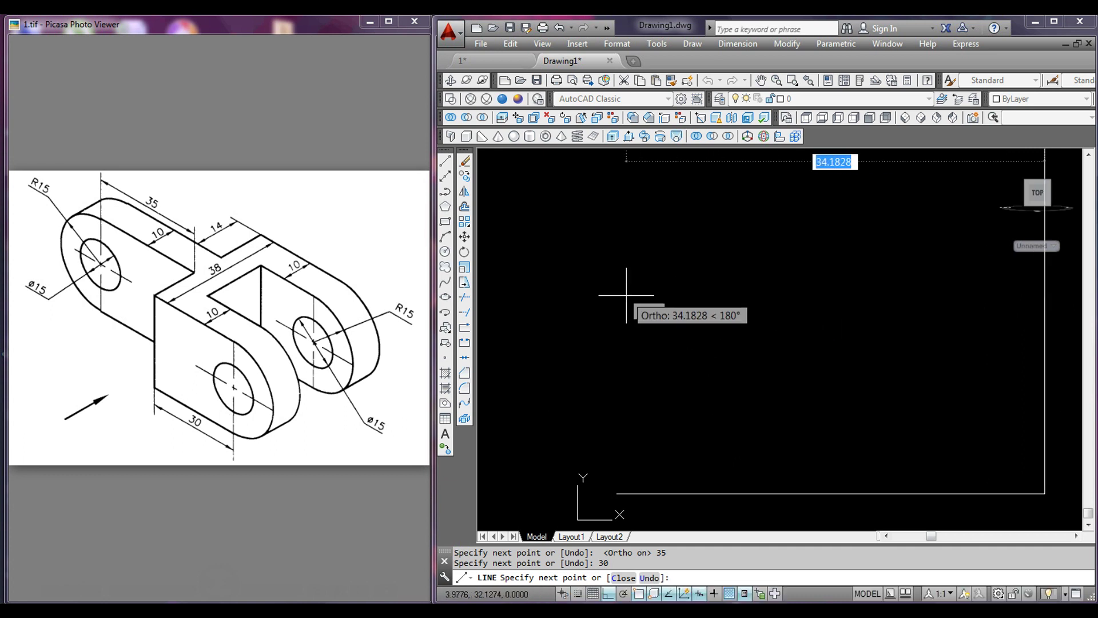
{"action": "type", "text": "35"}
{"action": "key", "text": "Return"}
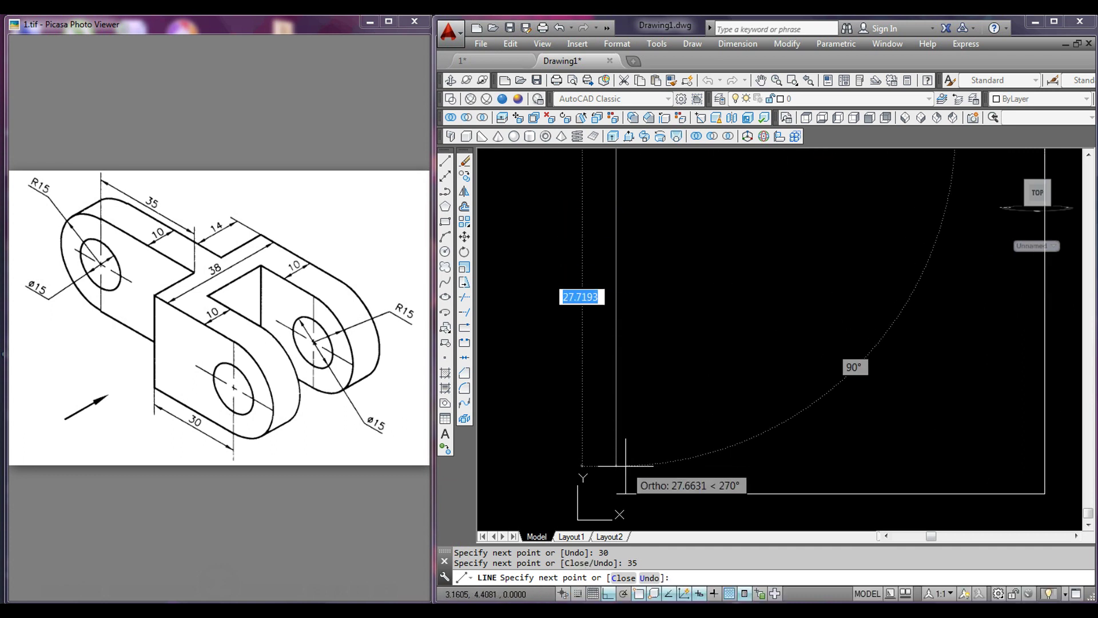
{"action": "left_click", "coordinate": [616, 494]}
{"action": "right_click", "coordinate": [675, 386]}
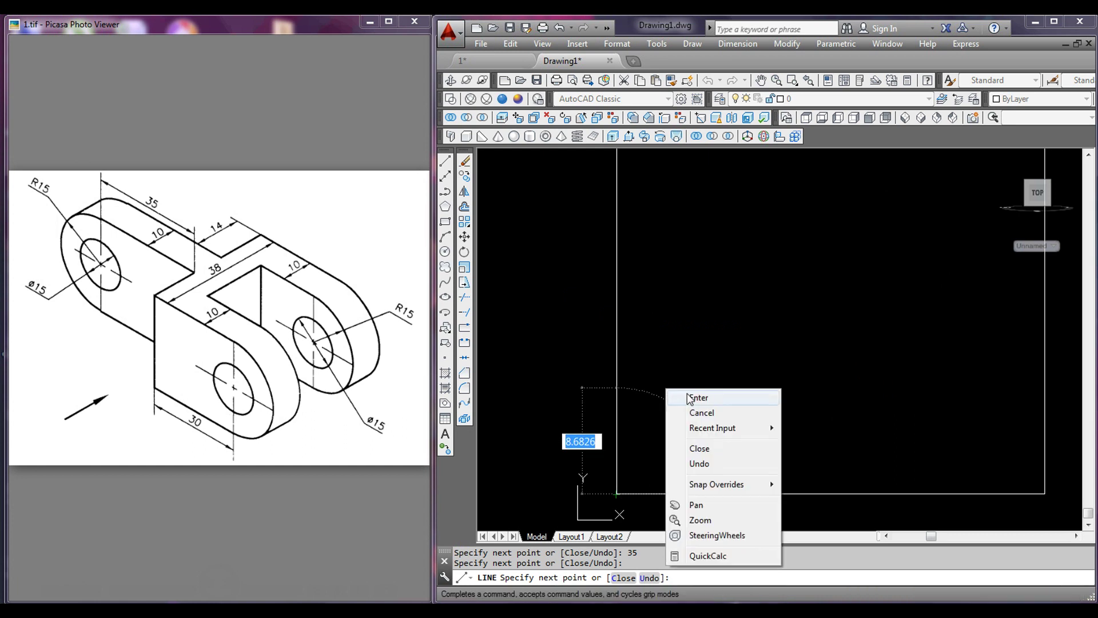
{"action": "left_click", "coordinate": [689, 395]}
{"action": "middle_click_drag", "start_coordinate": [750, 392], "coordinate": [740, 392]}
{"action": "type", "text": "z"}
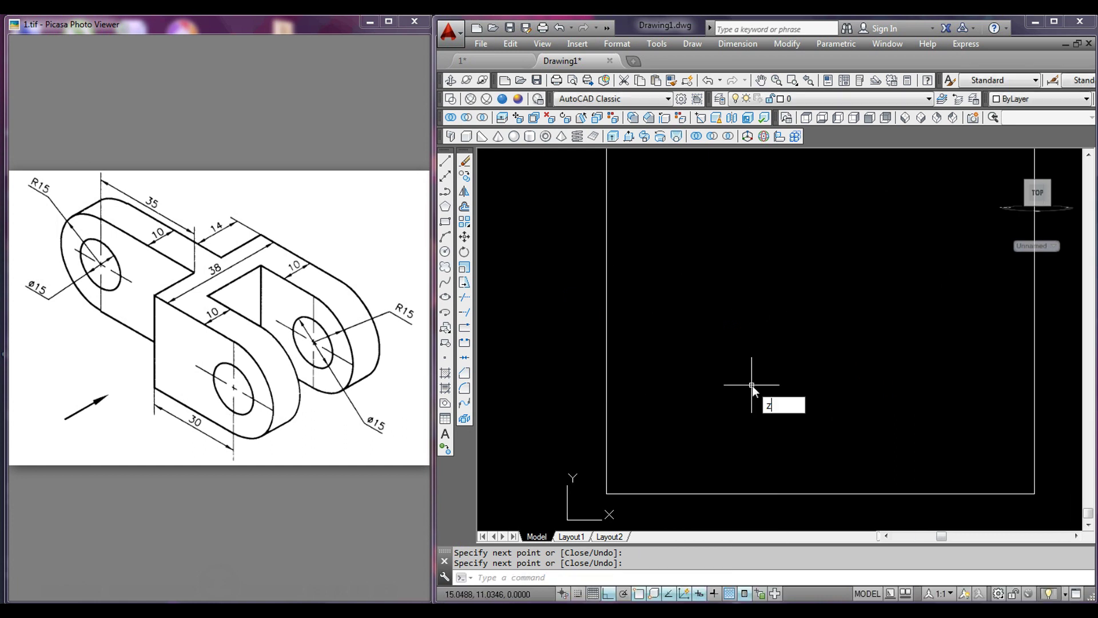
- Zoom to extents and draw a radius-15 circle centred on the left edge's midpoint
{"action": "key", "text": "Return"}
{"action": "type", "text": "e"}
{"action": "key", "text": "Return"}
{"action": "middle_click_drag", "start_coordinate": [737, 360], "coordinate": [772, 345]}
{"action": "scroll", "coordinate": [772, 357], "scroll_direction": "down", "scroll_amount": 5}
{"action": "scroll", "coordinate": [774, 355], "scroll_direction": "up", "scroll_amount": 2}
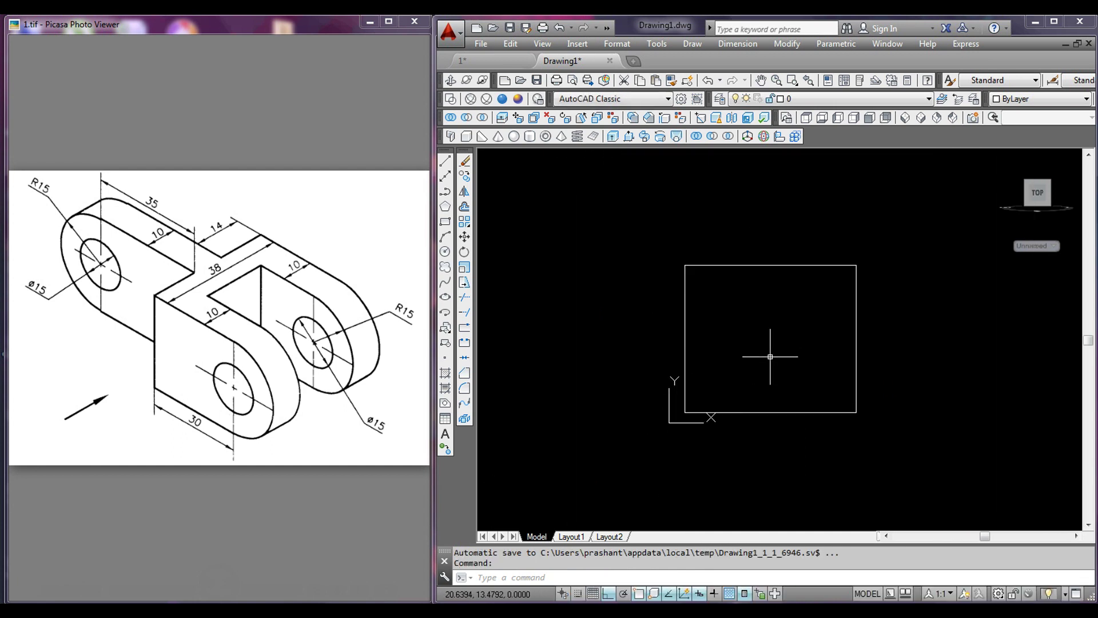
{"action": "left_click", "coordinate": [445, 253]}
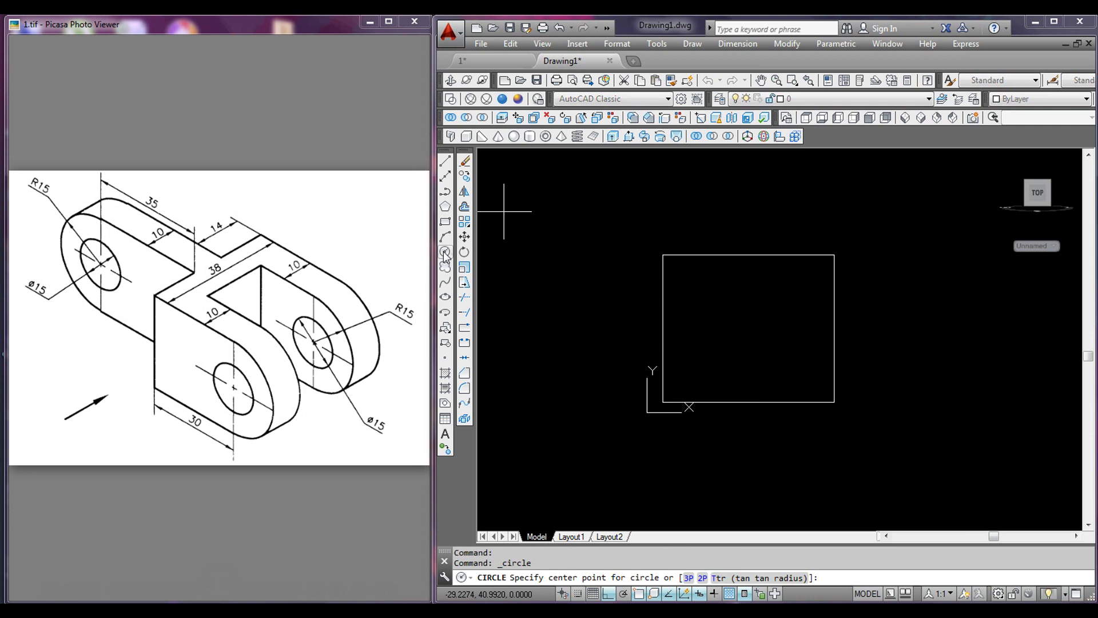
{"action": "left_click", "coordinate": [662, 329]}
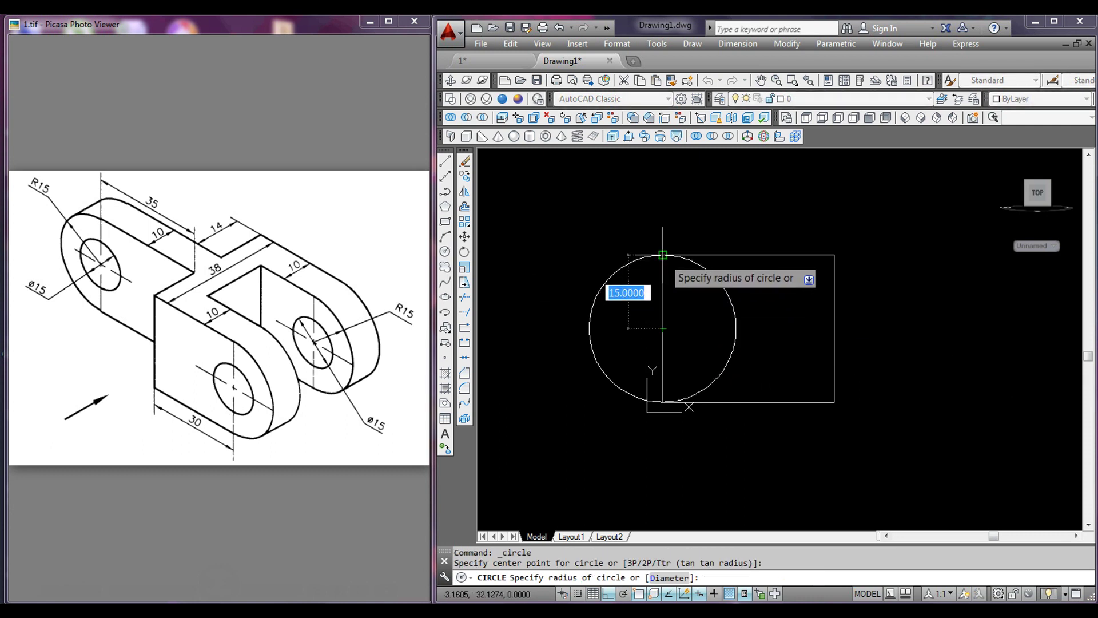
{"action": "type", "text": "15"}
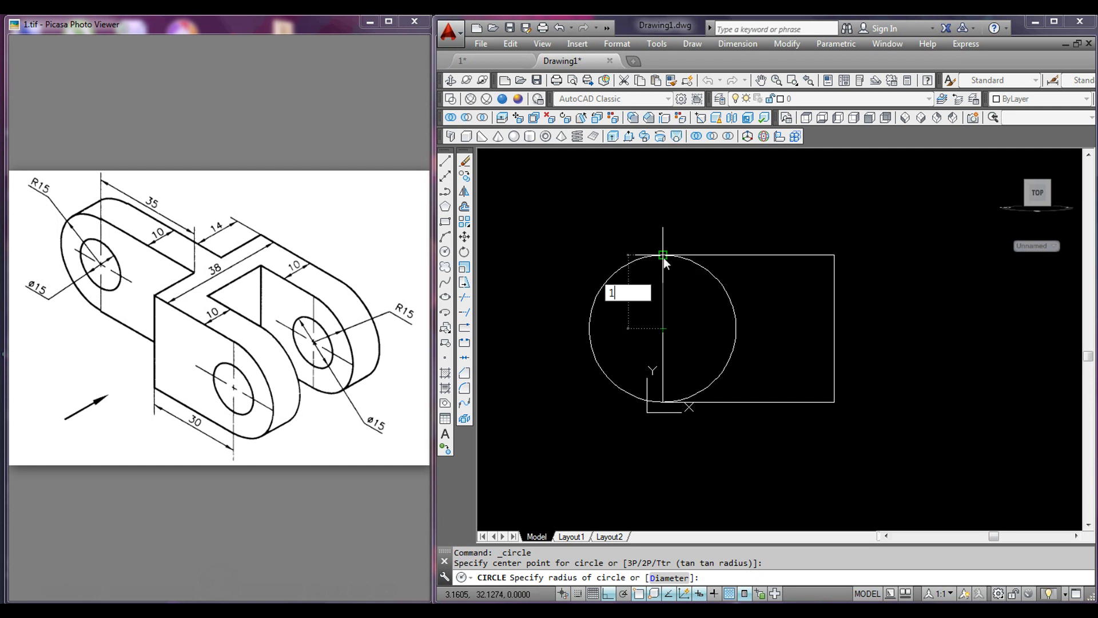
{"action": "key", "text": "Return"}
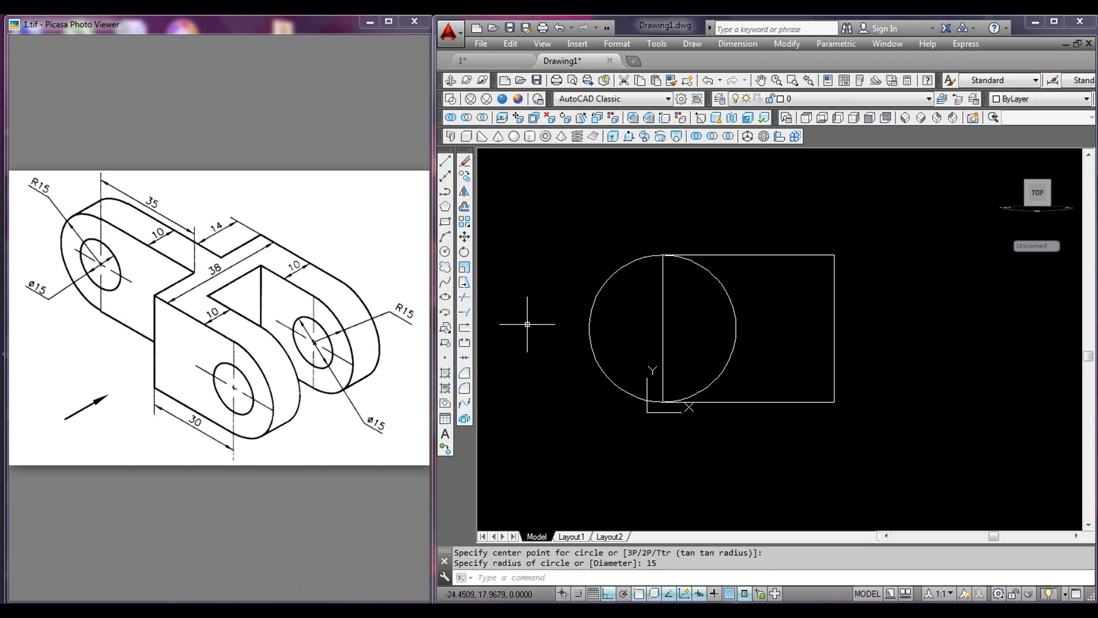
- Trim the circle's inner half and erase the rectangle's straight left edge
{"action": "left_click", "coordinate": [466, 300]}
{"action": "key", "text": "Return"}
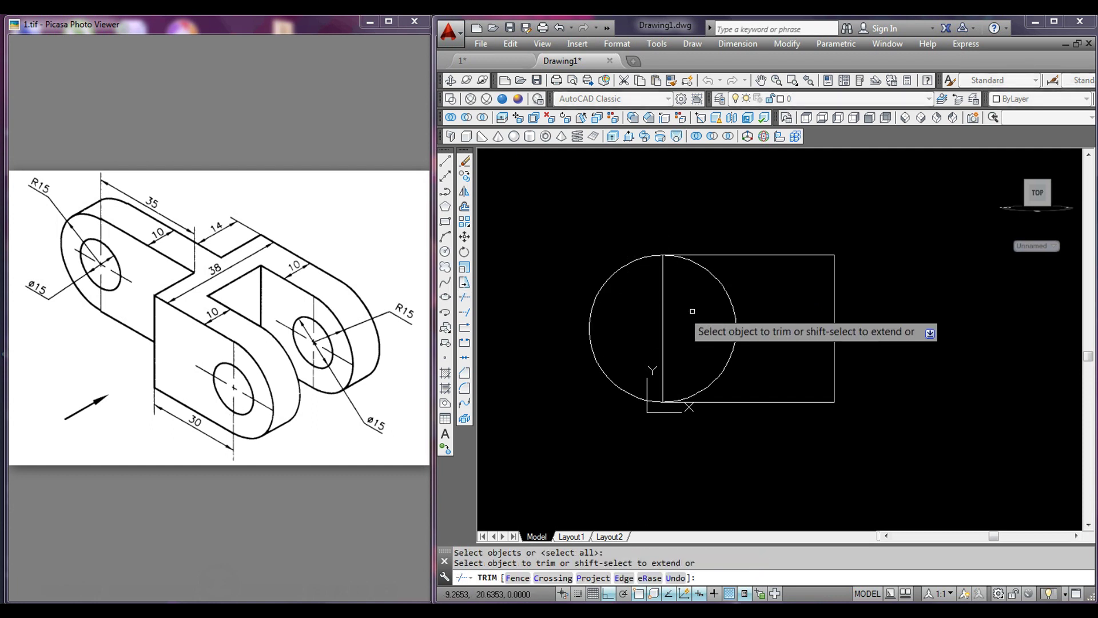
{"action": "left_click", "coordinate": [747, 347]}
{"action": "right_click", "coordinate": [711, 325]}
{"action": "left_click", "coordinate": [758, 333]}
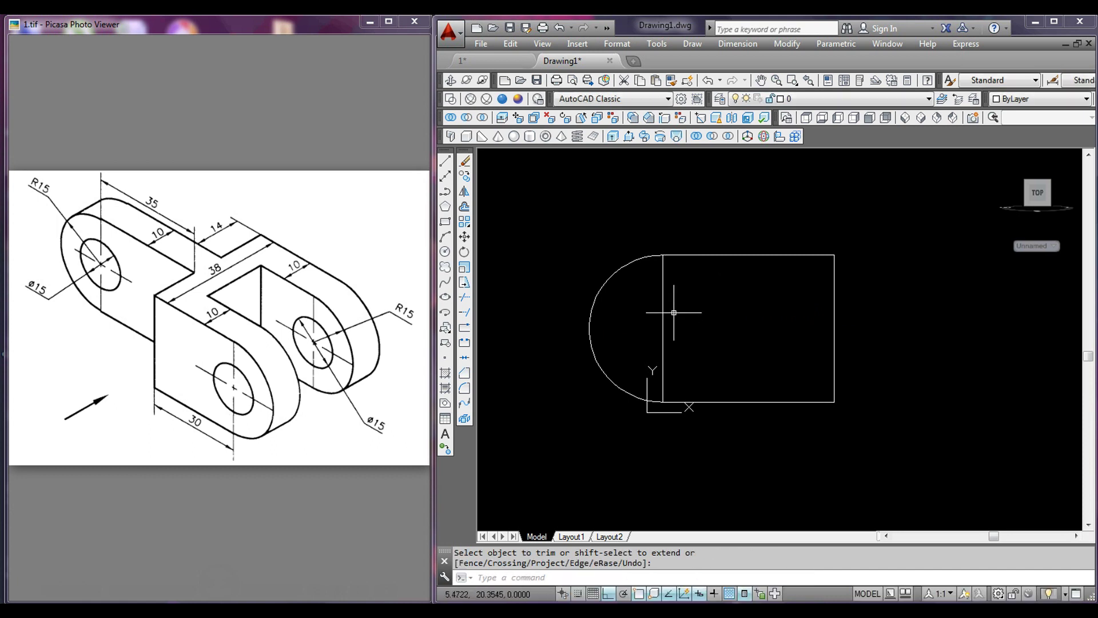
{"action": "left_click", "coordinate": [465, 161]}
{"action": "left_click", "coordinate": [636, 251]}
{"action": "left_click", "coordinate": [773, 403]}
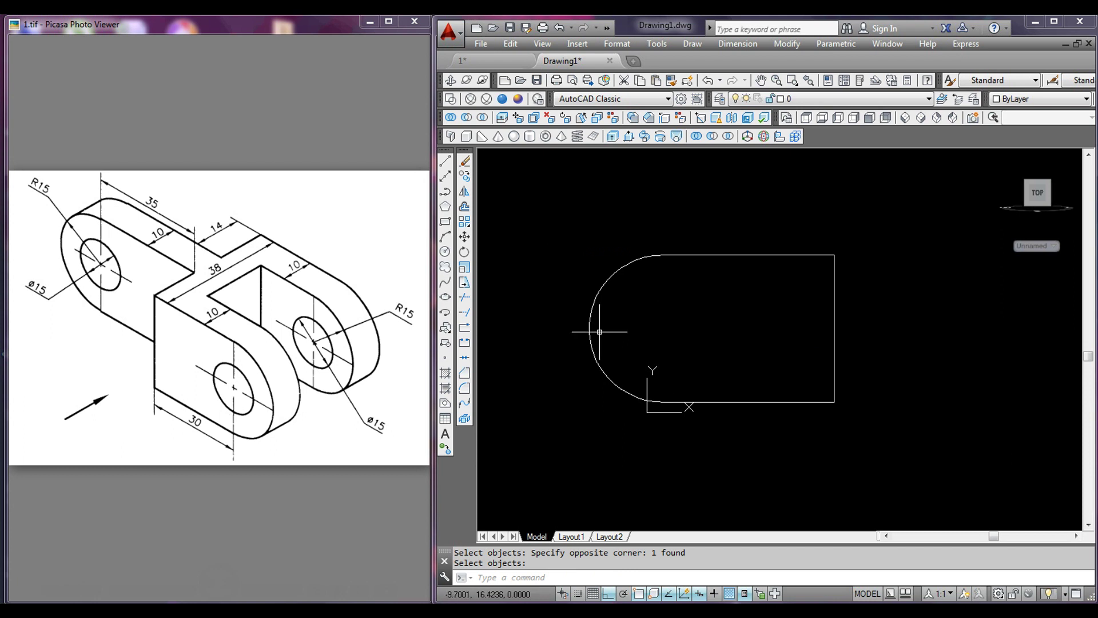
- Add a 15-diameter hole concentric with the rounded end
{"action": "left_click", "coordinate": [445, 252]}
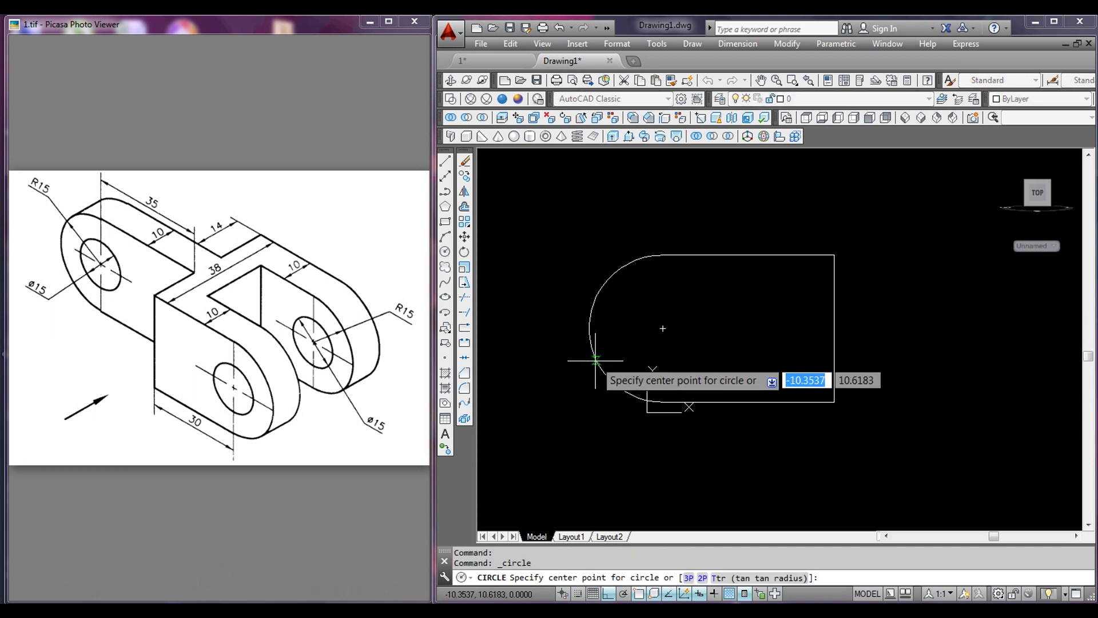
{"action": "left_click", "coordinate": [662, 328]}
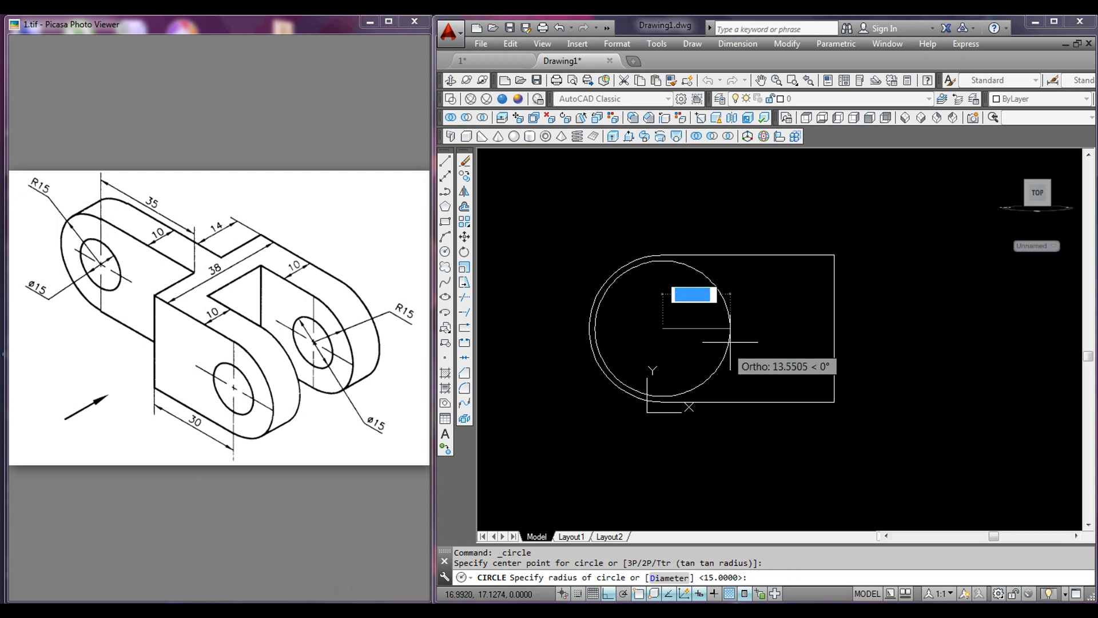
{"action": "right_click", "coordinate": [734, 314]}
{"action": "left_click", "coordinate": [792, 372]}
{"action": "type", "text": "15"}
{"action": "key", "text": "Return"}
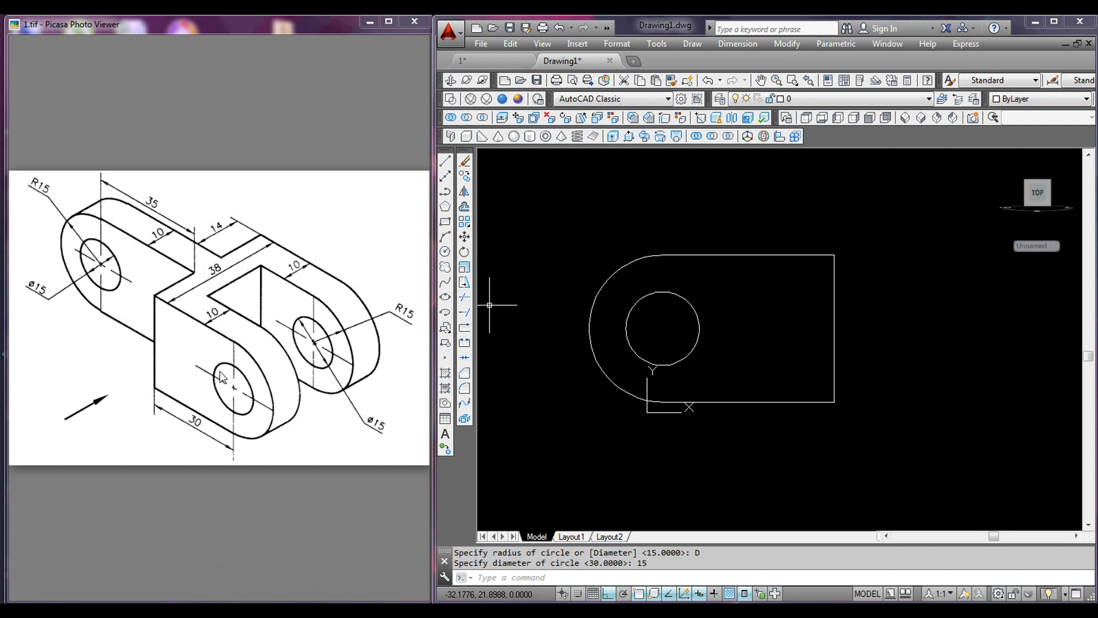
- Pan the view and start a new line outline to the right for the second plate
{"action": "mouse_move", "coordinate": [907, 355]}
{"action": "middle_mouse_down"}
{"action": "mouse_move", "coordinate": [816, 341]}
{"action": "mouse_move", "coordinate": [768, 380]}
{"action": "mouse_move", "coordinate": [718, 385]}
{"action": "middle_mouse_up"}
{"action": "scroll", "coordinate": [813, 355], "scroll_direction": "down", "scroll_amount": 2}
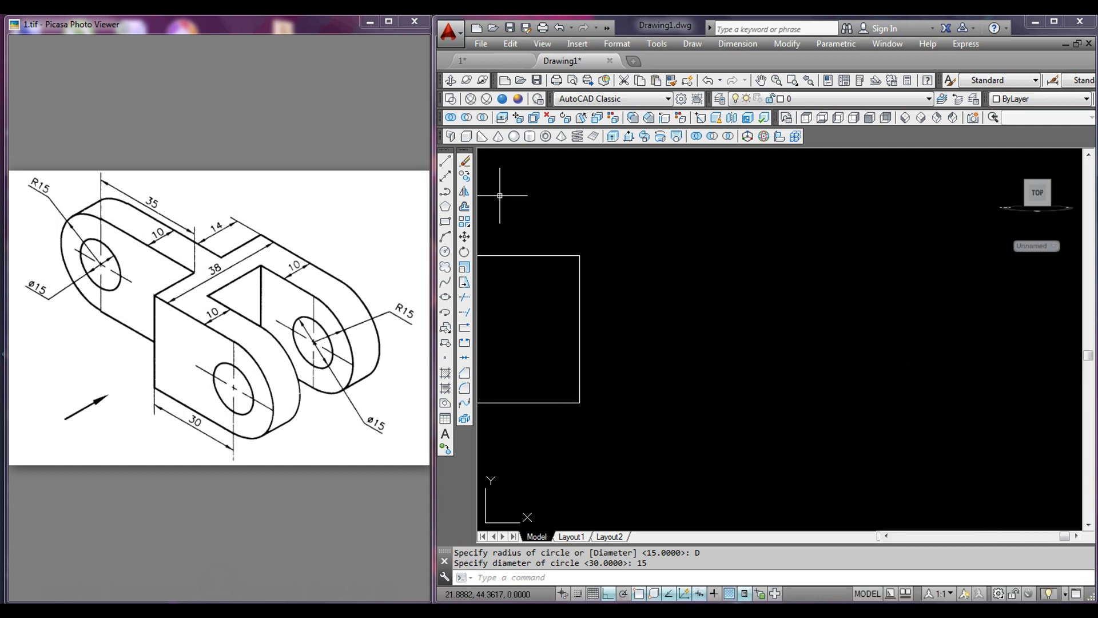
{"action": "left_click", "coordinate": [445, 161]}
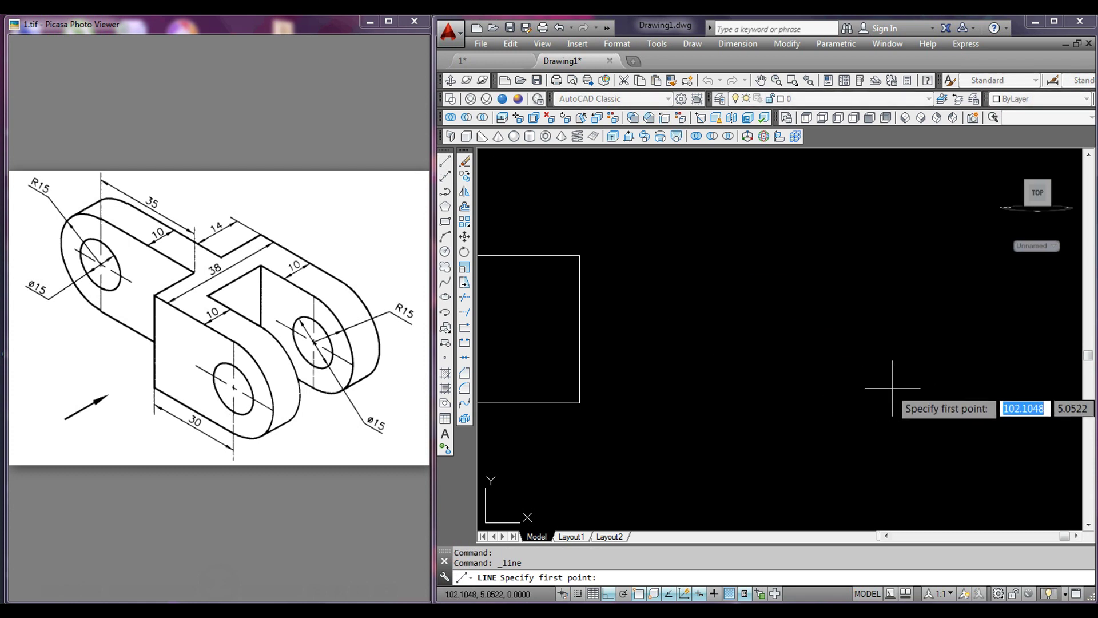
{"action": "left_click", "coordinate": [924, 388]}
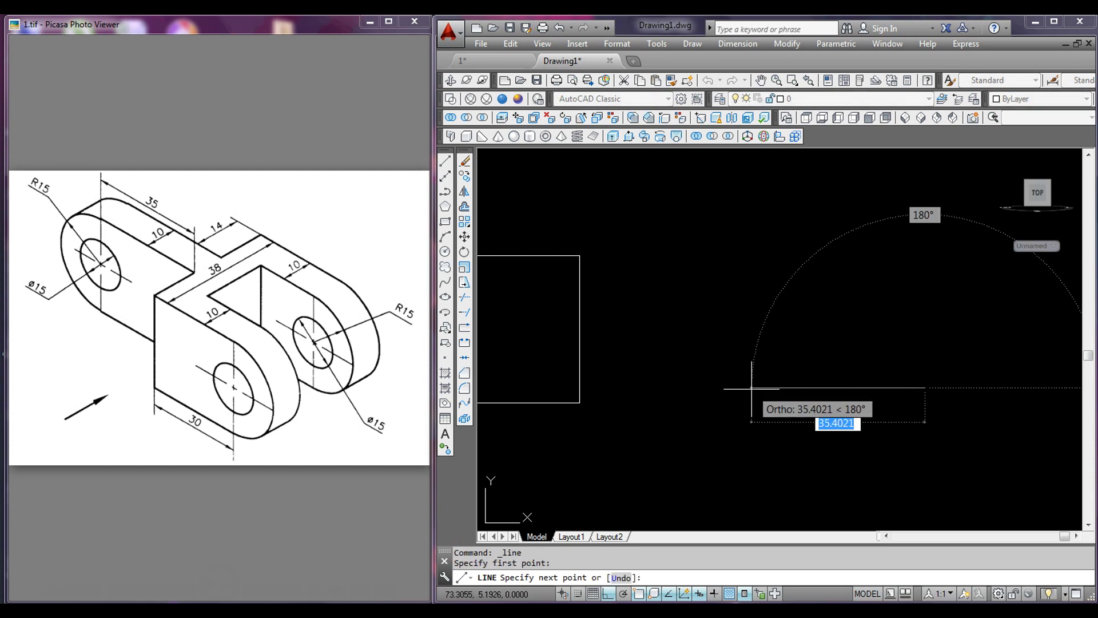
- Draw three 30-unit edges forming the second plate's square
{"action": "type", "text": "30"}
{"action": "key", "text": "Return"}
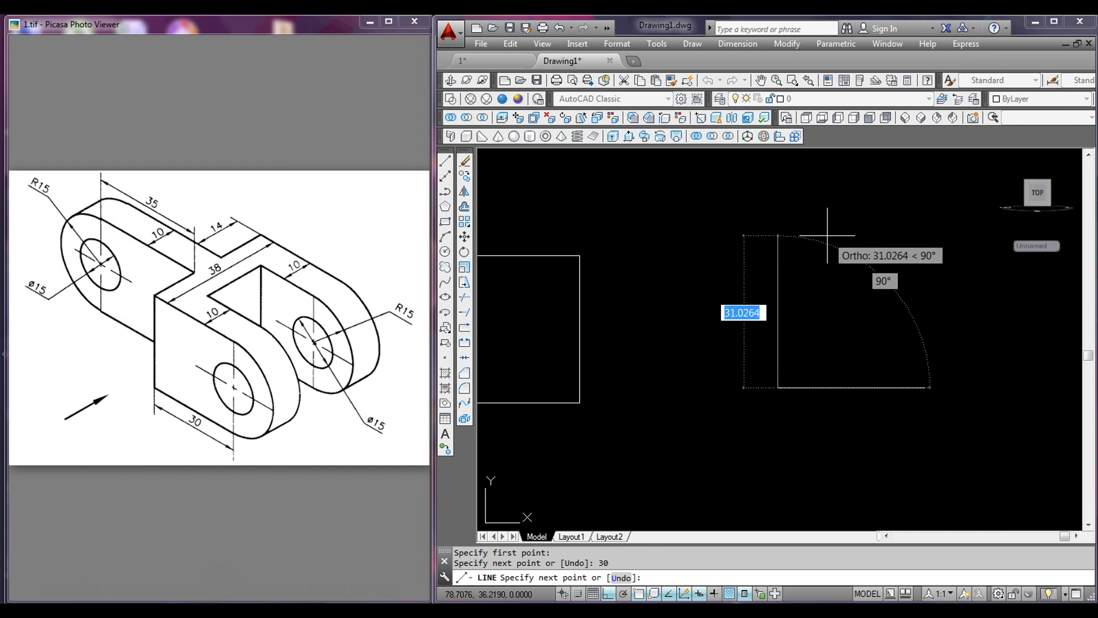
{"action": "type", "text": "30"}
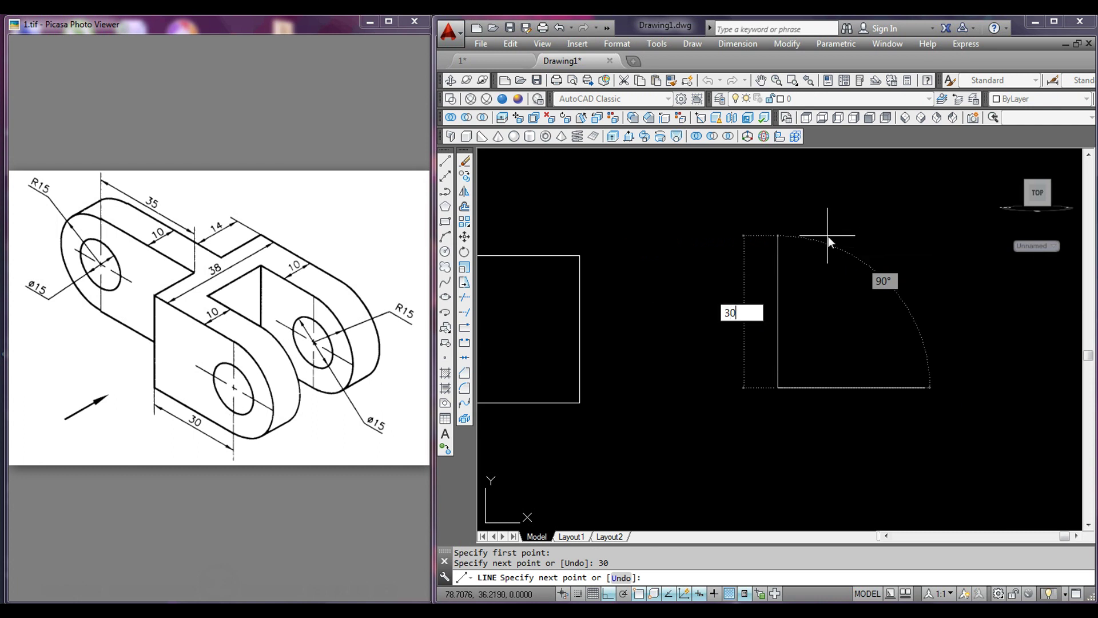
{"action": "key", "text": "Return"}
{"action": "type", "text": "30"}
{"action": "key", "text": "Return"}
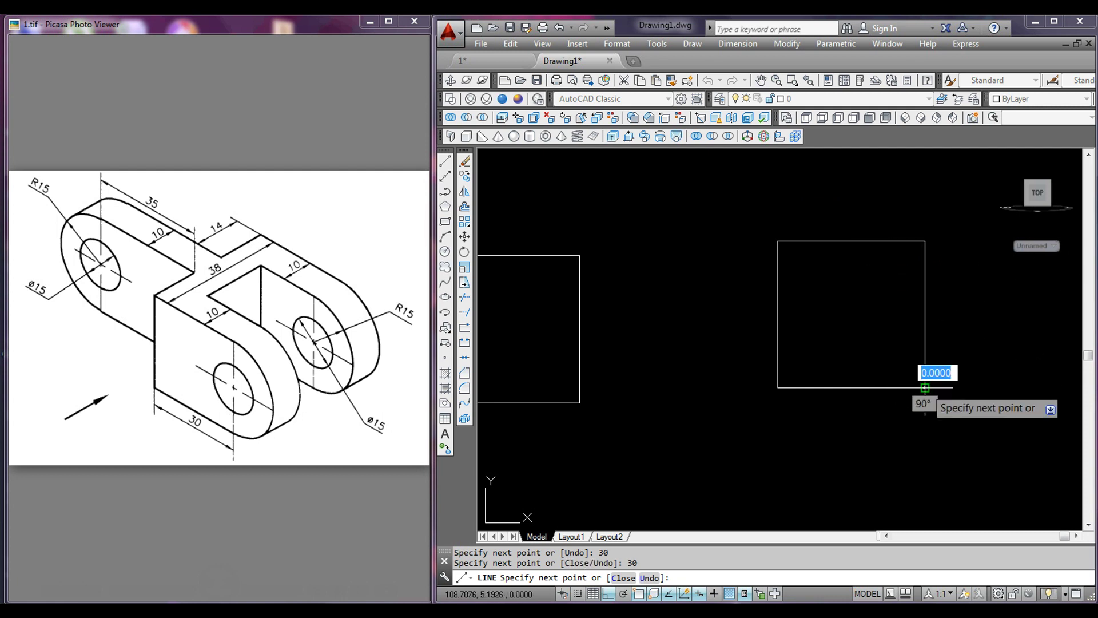
{"action": "right_click", "coordinate": [882, 328]}
{"action": "left_click", "coordinate": [913, 335]}
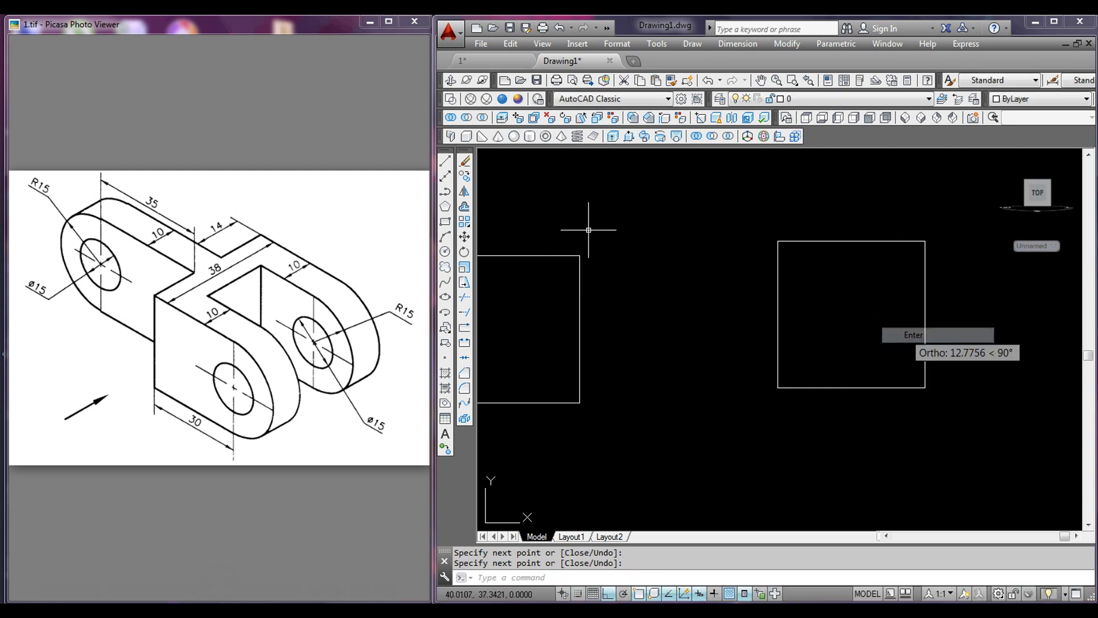
- Round the square's right end with a circle, trimming its inner half and erasing the right edge
{"action": "left_click", "coordinate": [445, 252]}
{"action": "left_click", "coordinate": [927, 284]}
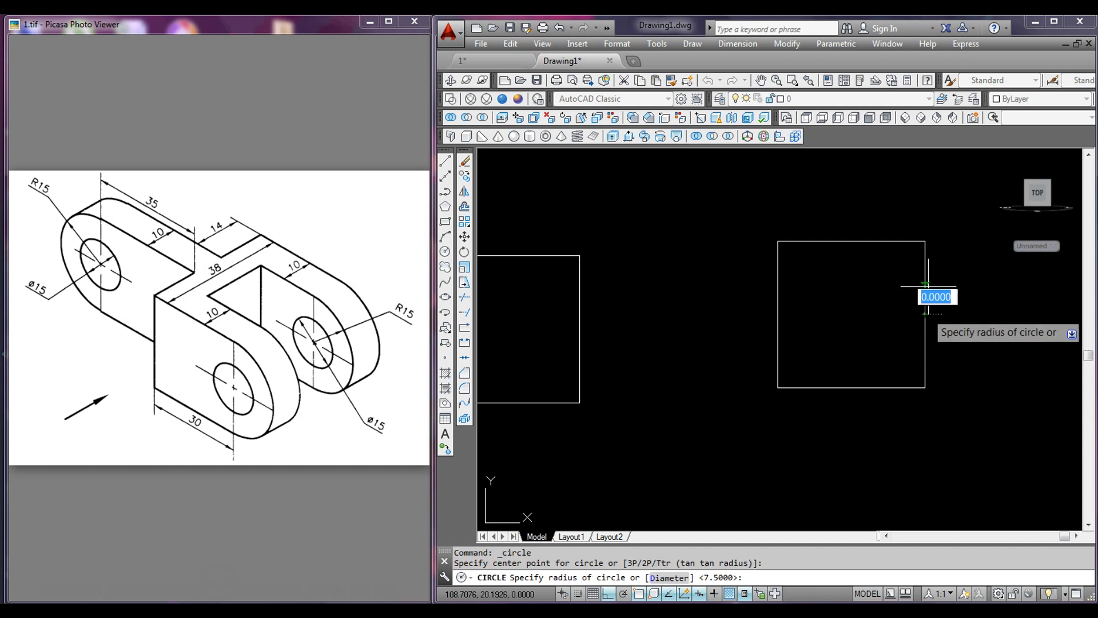
{"action": "left_click", "coordinate": [924, 241]}
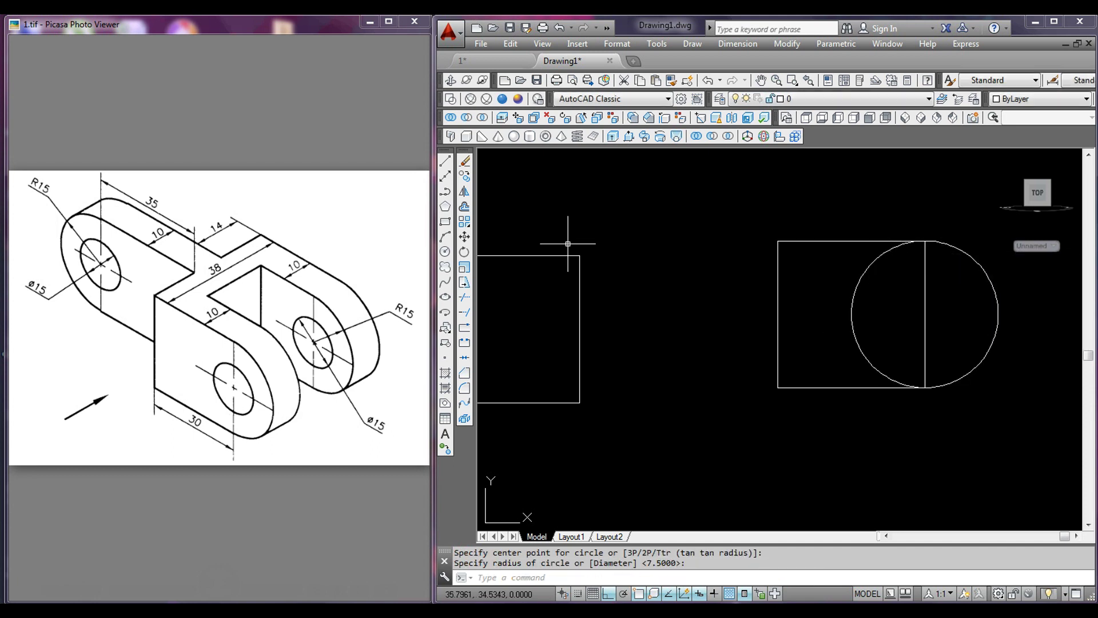
{"action": "left_click", "coordinate": [464, 299]}
{"action": "key", "text": "Return"}
{"action": "left_click", "coordinate": [874, 340]}
{"action": "left_click", "coordinate": [837, 313]}
{"action": "right_click", "coordinate": [837, 316]}
{"action": "left_click", "coordinate": [867, 324]}
{"action": "left_click", "coordinate": [464, 161]}
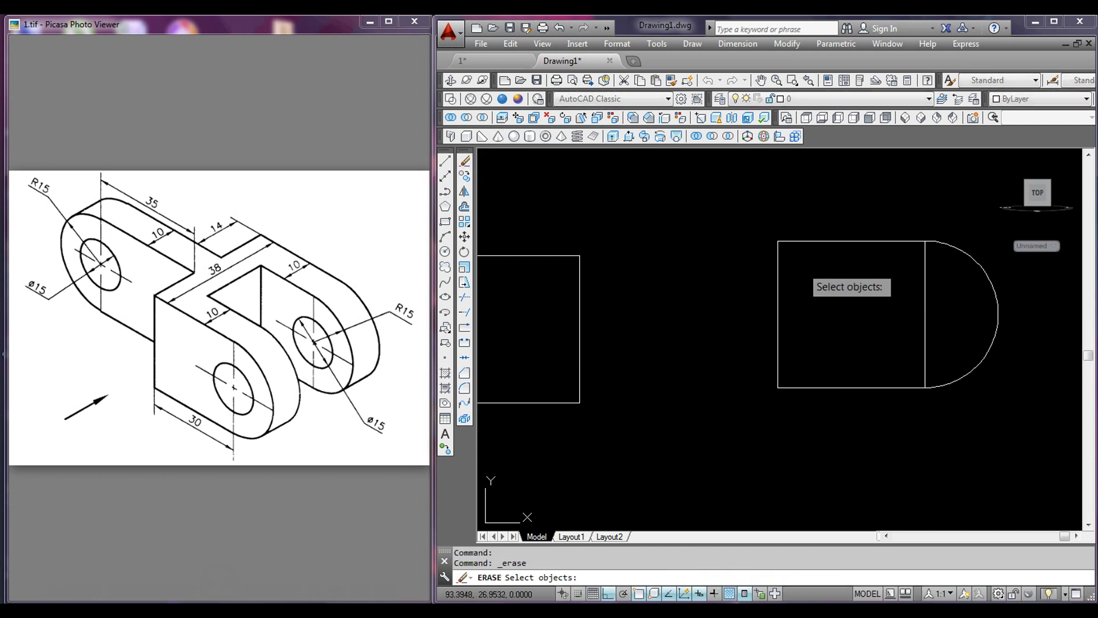
{"action": "left_click_drag", "start_coordinate": [940, 316], "coordinate": [865, 286]}
{"action": "key", "text": "Return"}
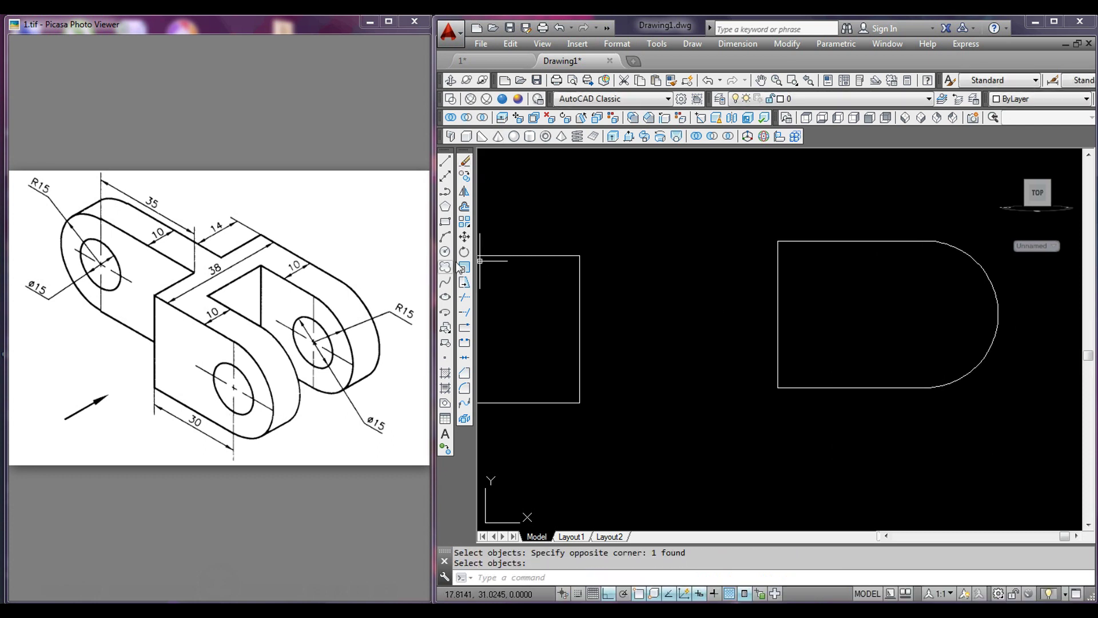
- Add a 15-diameter hole centred in the arc and pan both plates into view
{"action": "left_click", "coordinate": [445, 252]}
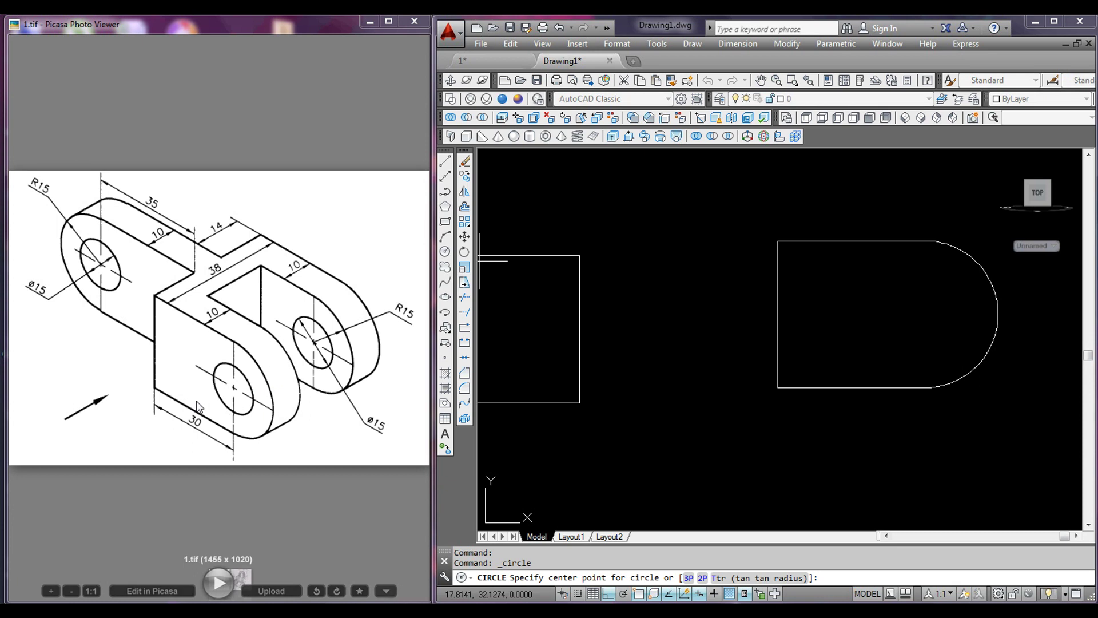
{"action": "left_click", "coordinate": [925, 314]}
{"action": "right_click", "coordinate": [951, 321]}
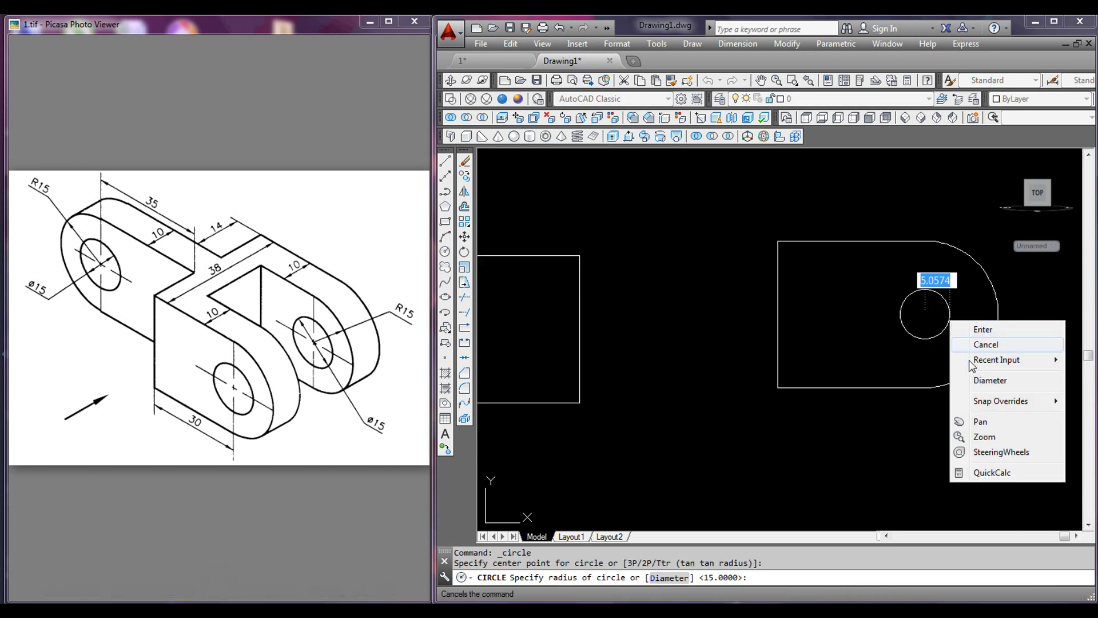
{"action": "left_click", "coordinate": [989, 380]}
{"action": "type", "text": "15"}
{"action": "key", "text": "Return"}
{"action": "middle_click_drag", "start_coordinate": [742, 380], "coordinate": [792, 389]}
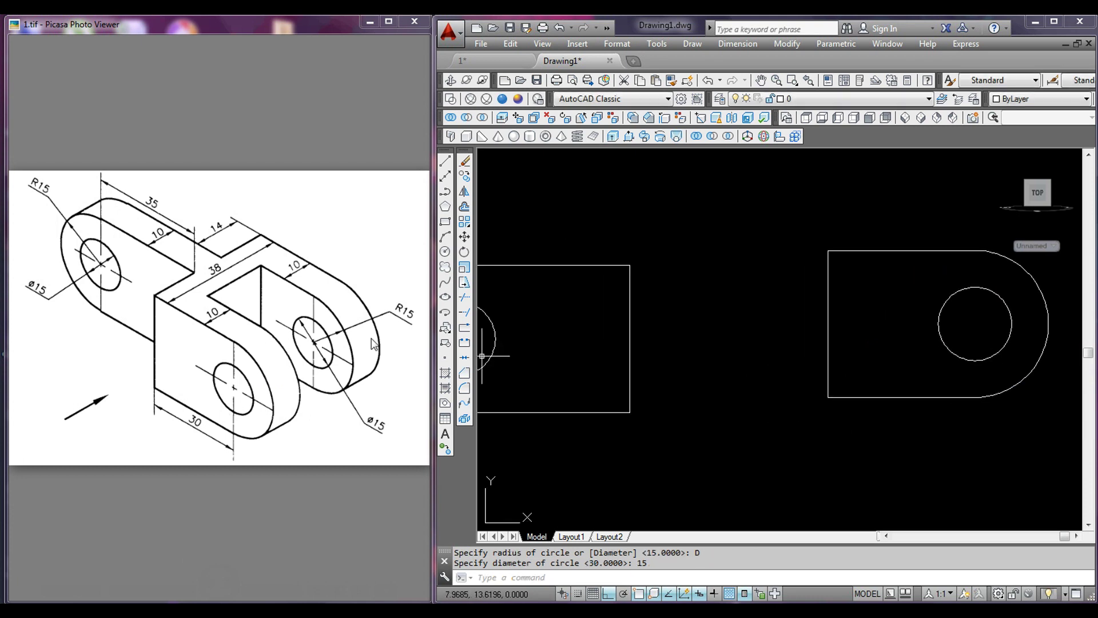
{"action": "middle_click_drag", "start_coordinate": [740, 363], "coordinate": [780, 363]}
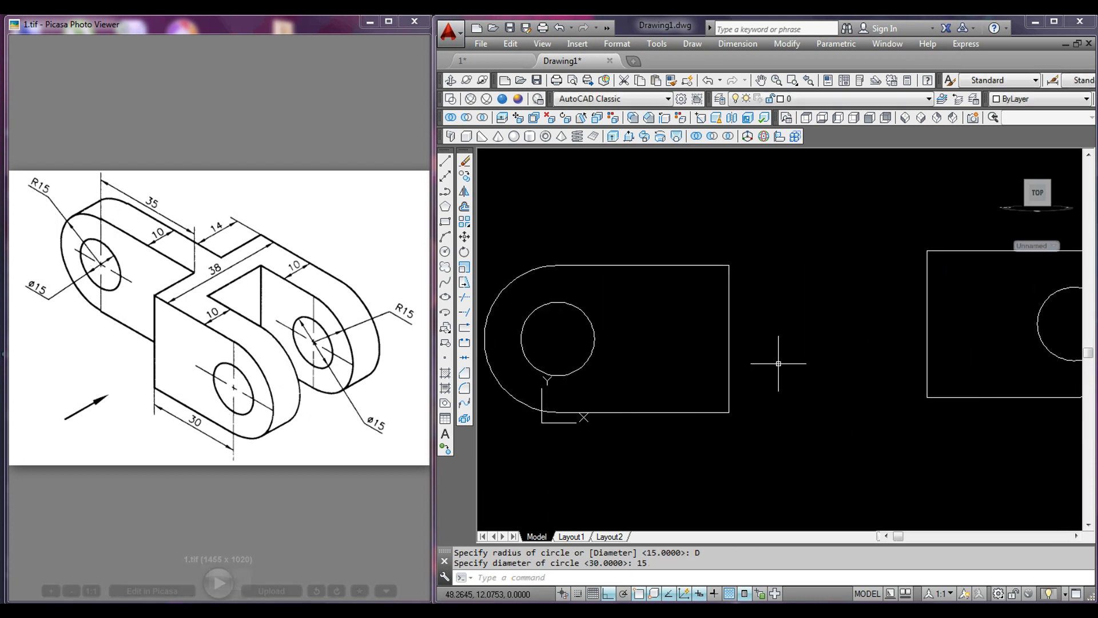
- Convert the first plate's arc and lines into a region
{"action": "left_click", "coordinate": [445, 404]}
{"action": "left_click", "coordinate": [801, 473]}
{"action": "left_click", "coordinate": [534, 404]}
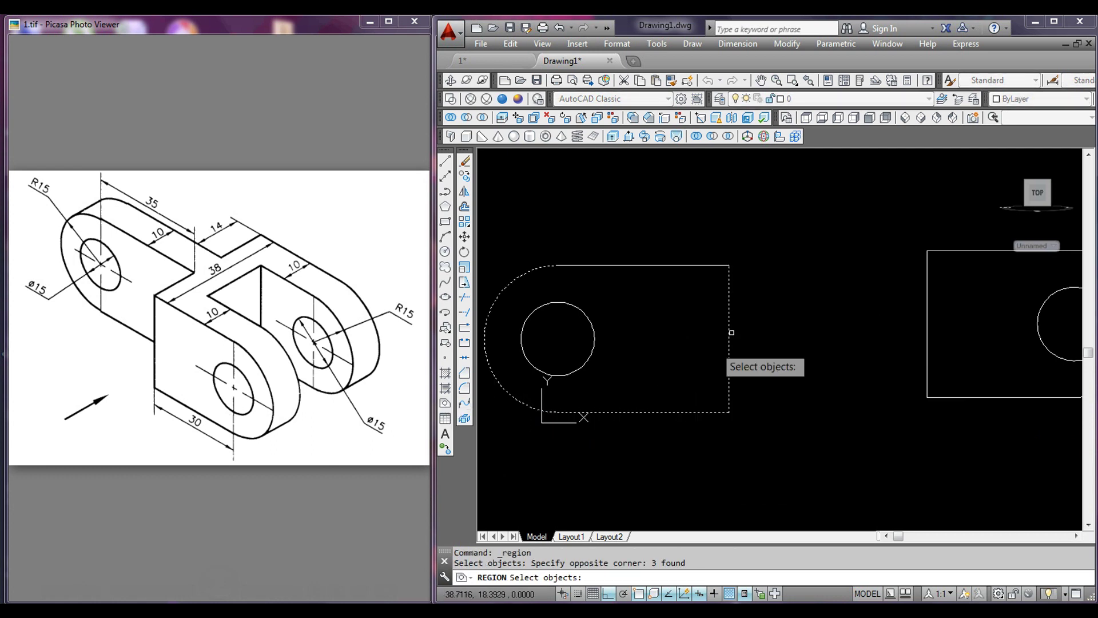
{"action": "left_click", "coordinate": [760, 277]}
{"action": "left_click", "coordinate": [556, 252]}
{"action": "key", "text": "Return"}
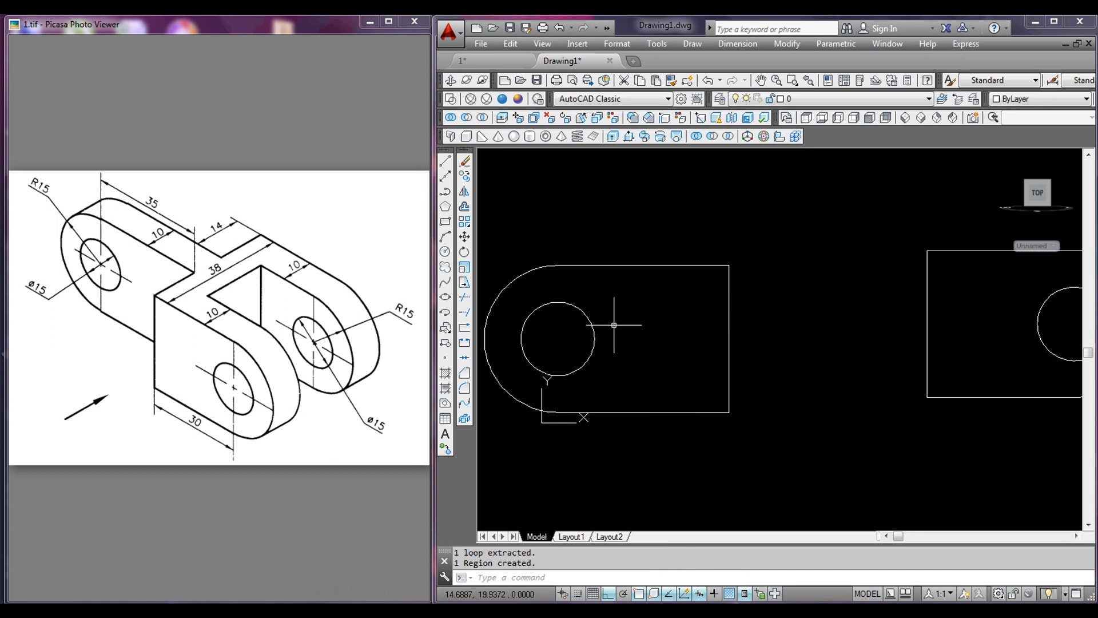
{"action": "middle_click_drag", "start_coordinate": [859, 357], "coordinate": [765, 359]}
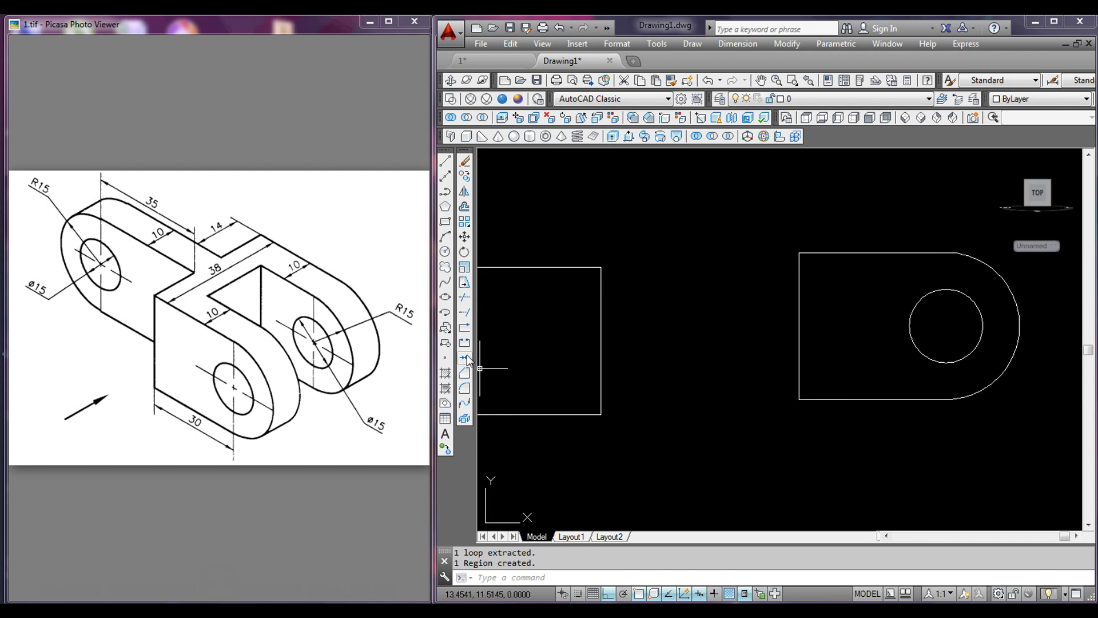
- Convert the second plate's outline into a region and switch to SE Isometric view
{"action": "left_click", "coordinate": [445, 403]}
{"action": "left_click", "coordinate": [865, 277]}
{"action": "left_click", "coordinate": [780, 238]}
{"action": "left_click", "coordinate": [990, 422]}
{"action": "key", "text": "Return"}
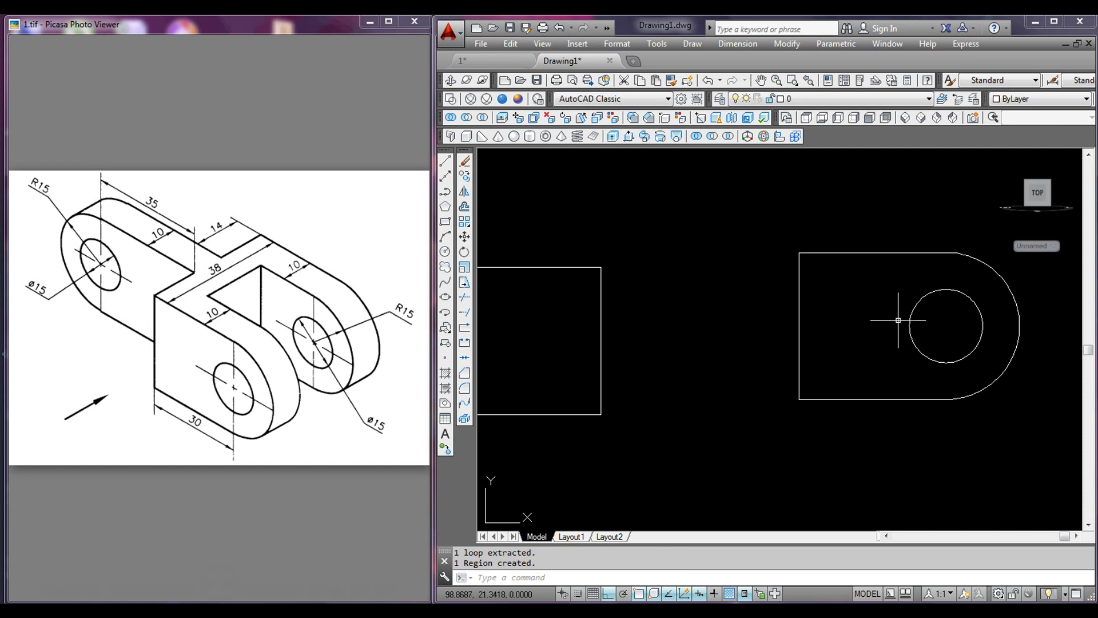
{"action": "middle_click_drag", "start_coordinate": [721, 363], "coordinate": [865, 364]}
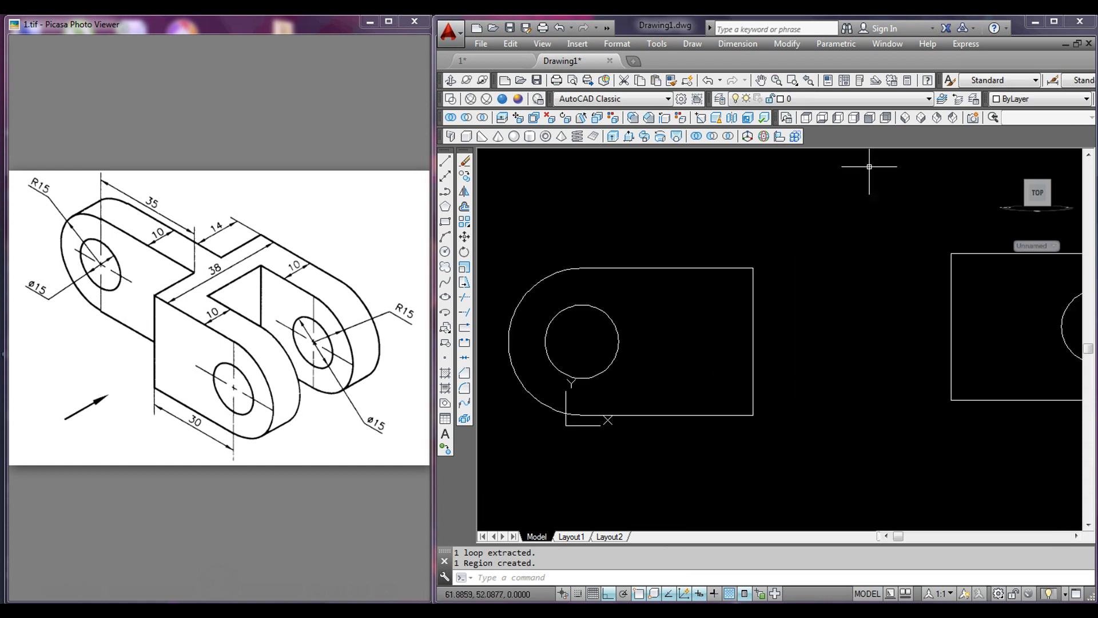
{"action": "left_click", "coordinate": [920, 118]}
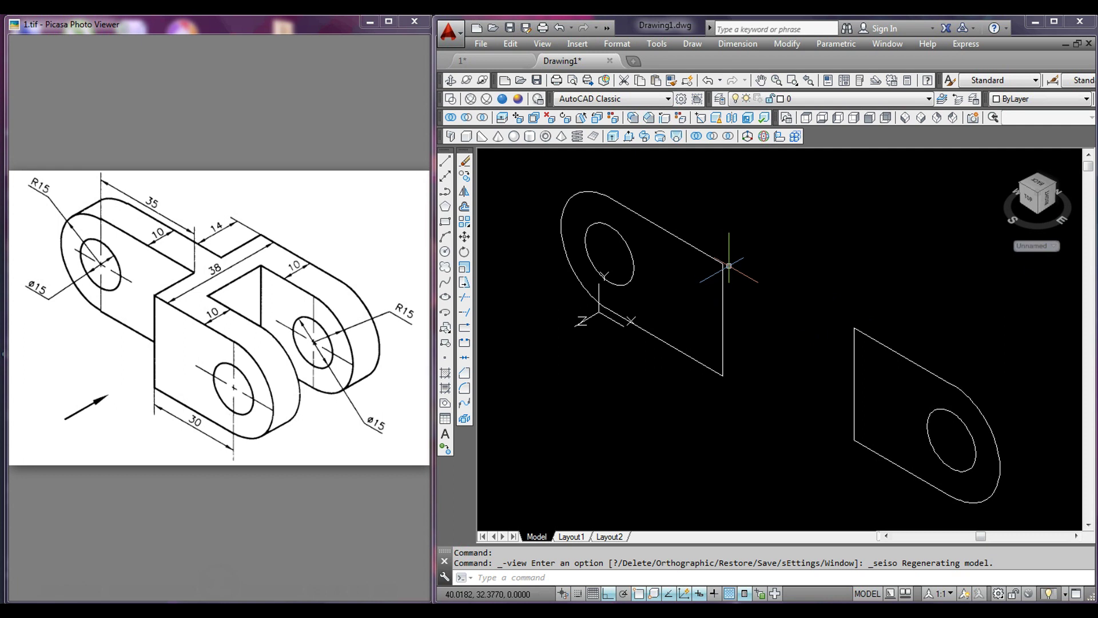
- Select both plate regions and both hole circles for extrusion
{"action": "left_click", "coordinate": [613, 137]}
{"action": "left_click", "coordinate": [747, 278]}
{"action": "left_click", "coordinate": [694, 226]}
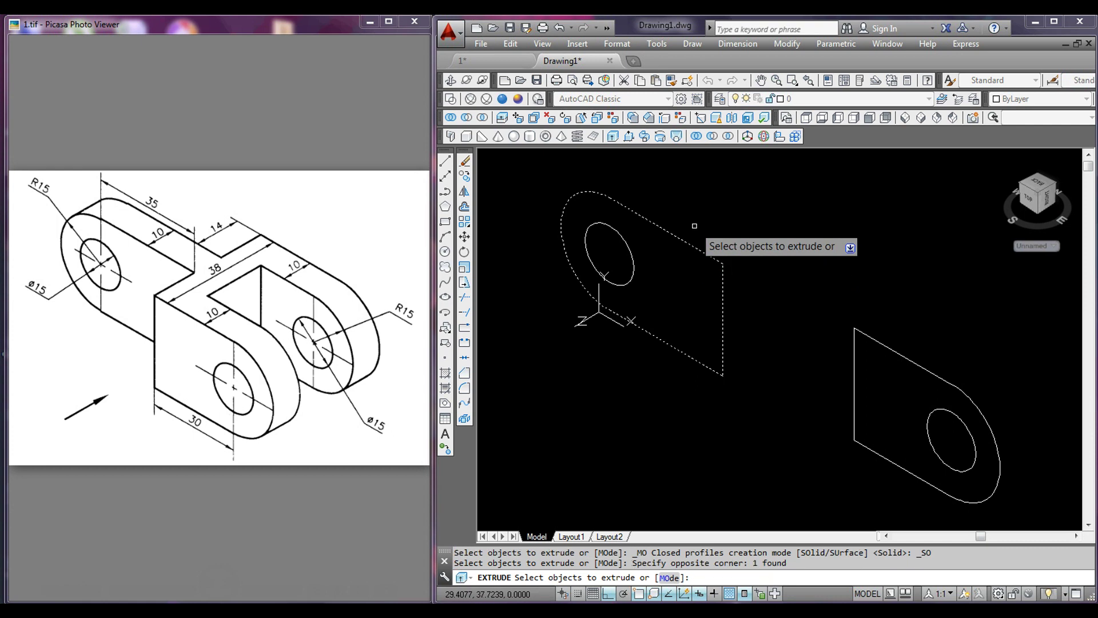
{"action": "left_click", "coordinate": [878, 366]}
{"action": "left_click", "coordinate": [855, 337]}
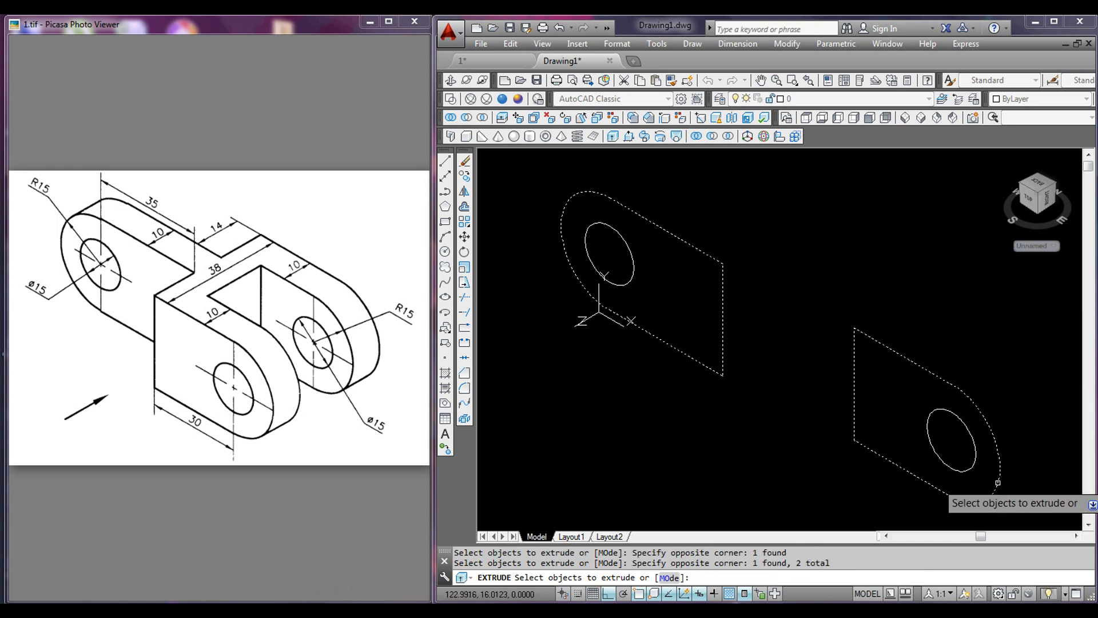
{"action": "left_click", "coordinate": [971, 463]}
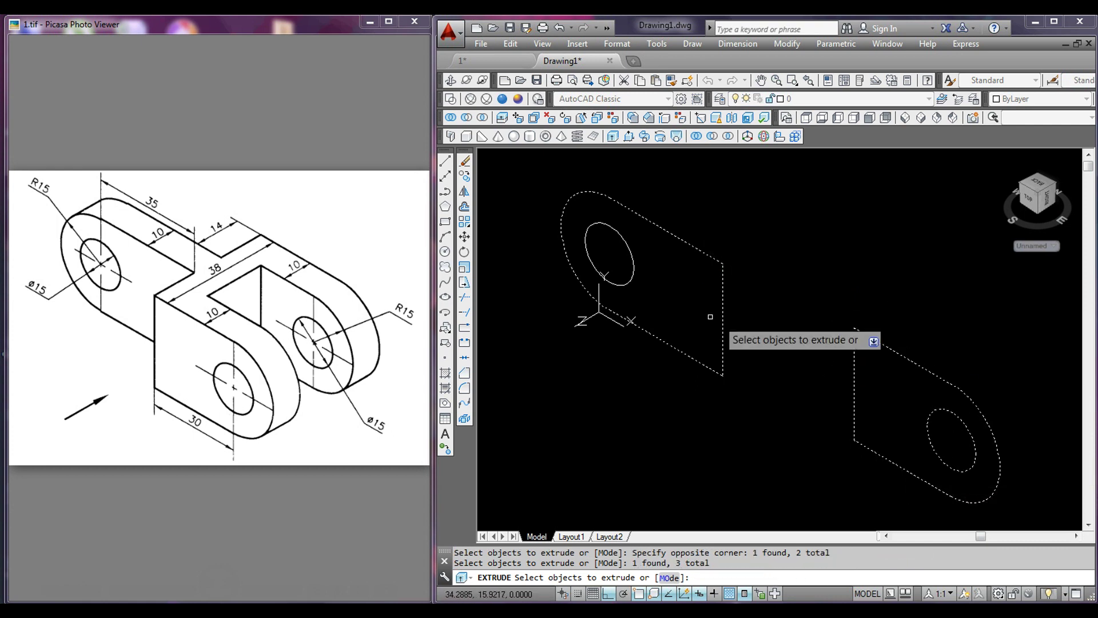
{"action": "left_click", "coordinate": [627, 277]}
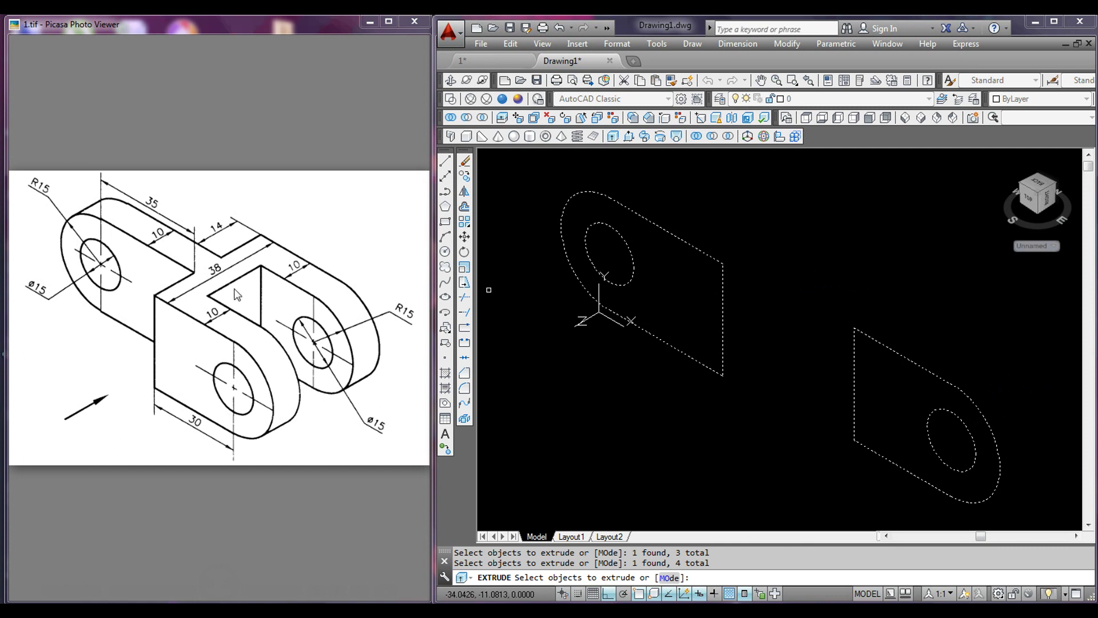
- Extrude the selection 10 units, check it in Conceptual, then return to 2D Wireframe
{"action": "right_click", "coordinate": [767, 276]}
{"action": "left_click", "coordinate": [798, 286]}
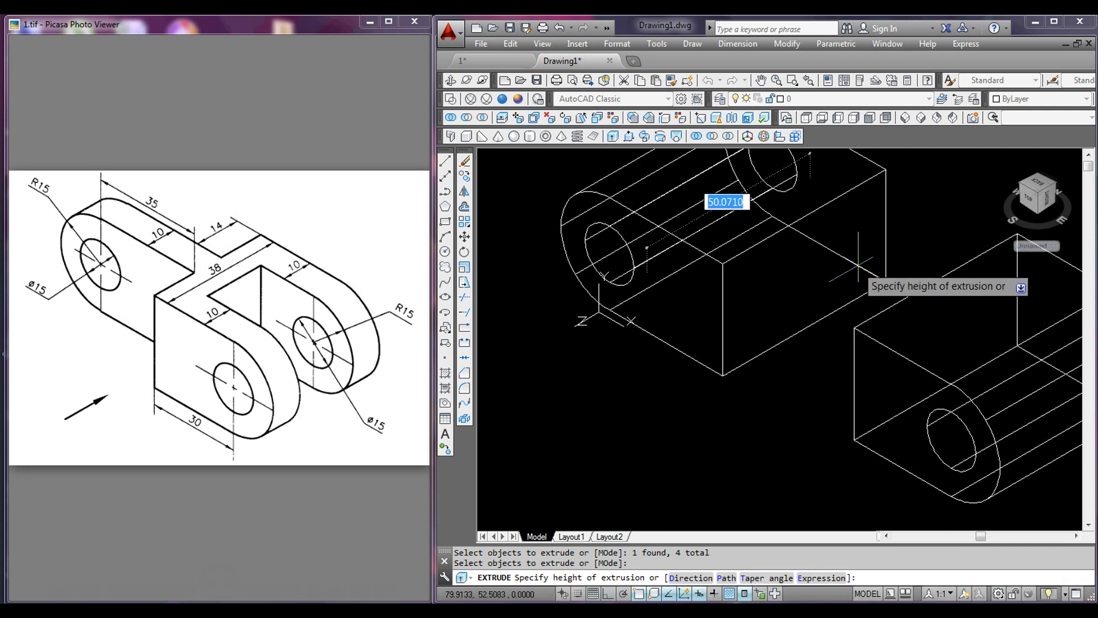
{"action": "type", "text": "10"}
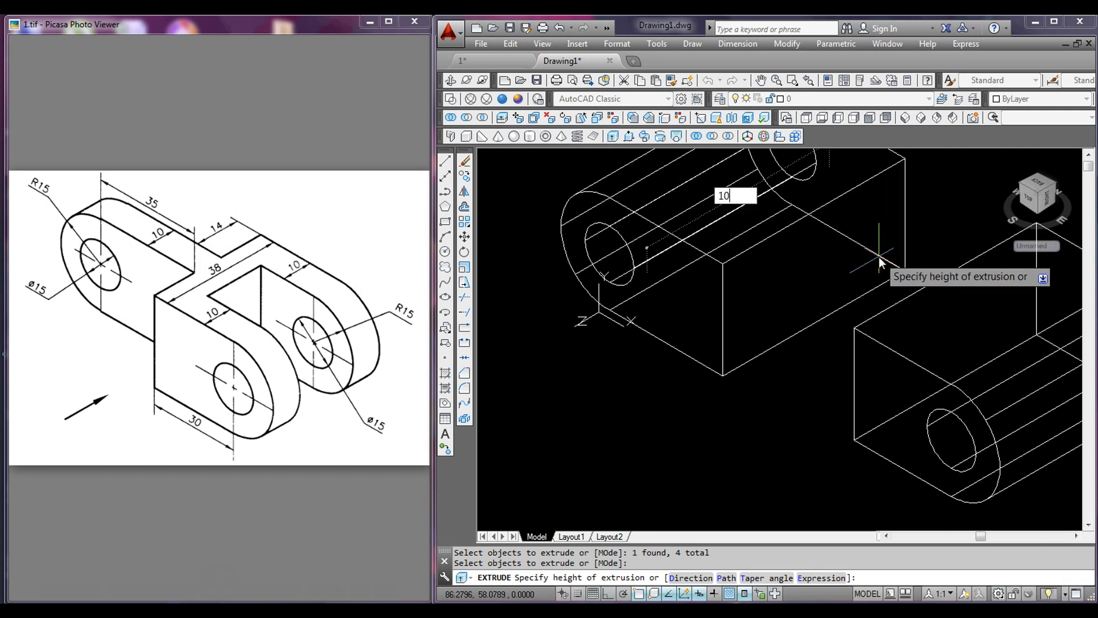
{"action": "key", "text": "Return"}
{"action": "middle_click_drag", "start_coordinate": [817, 282], "coordinate": [816, 281]}
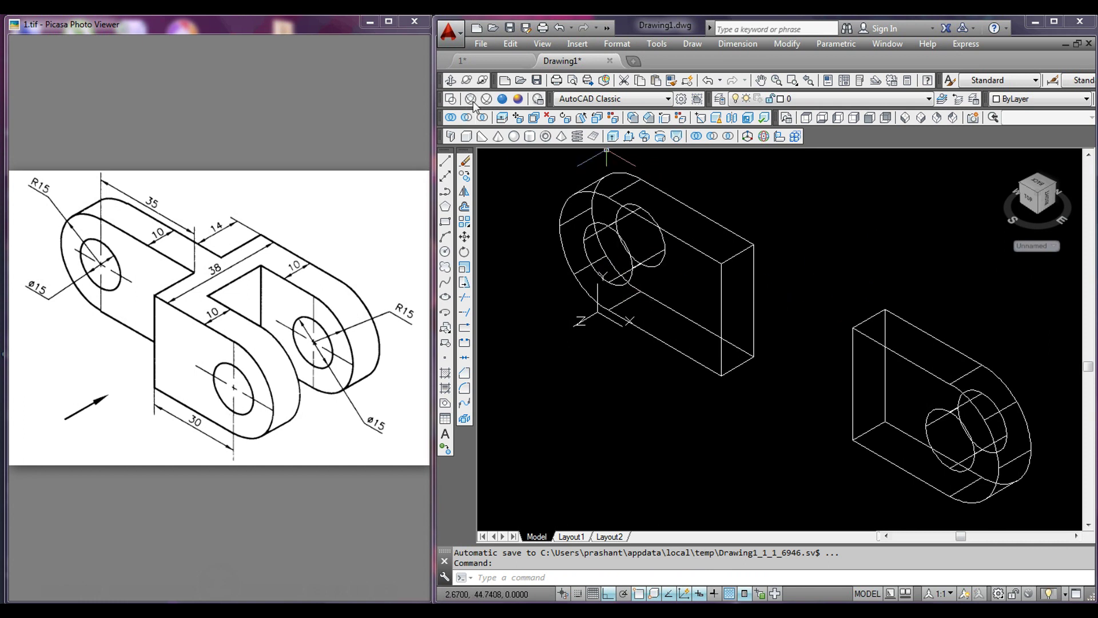
{"action": "left_click", "coordinate": [518, 99]}
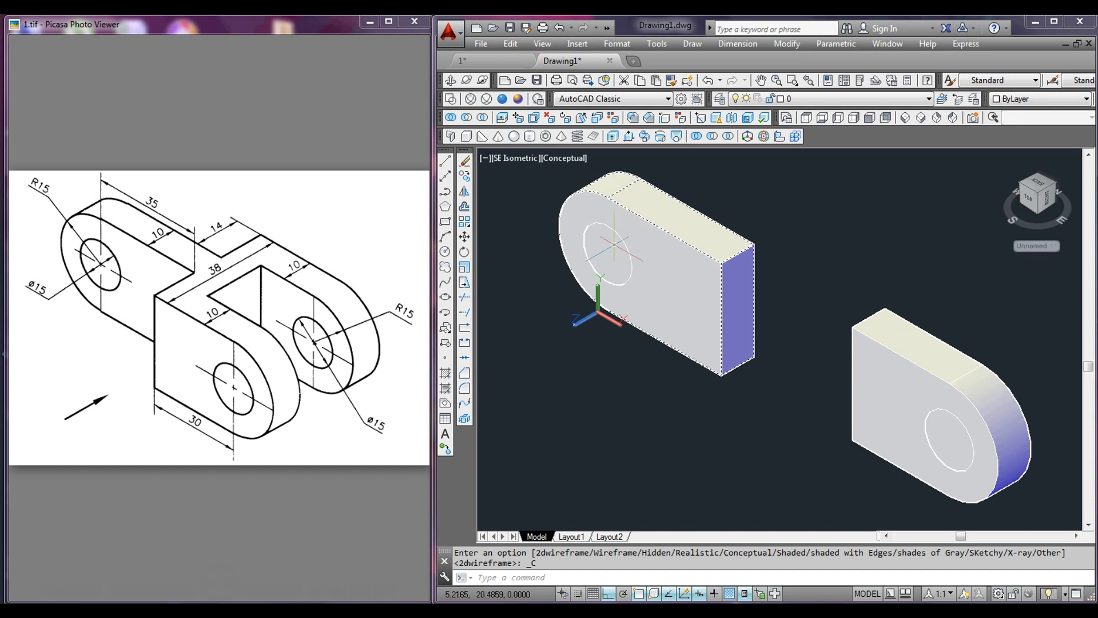
{"action": "left_click", "coordinate": [451, 99]}
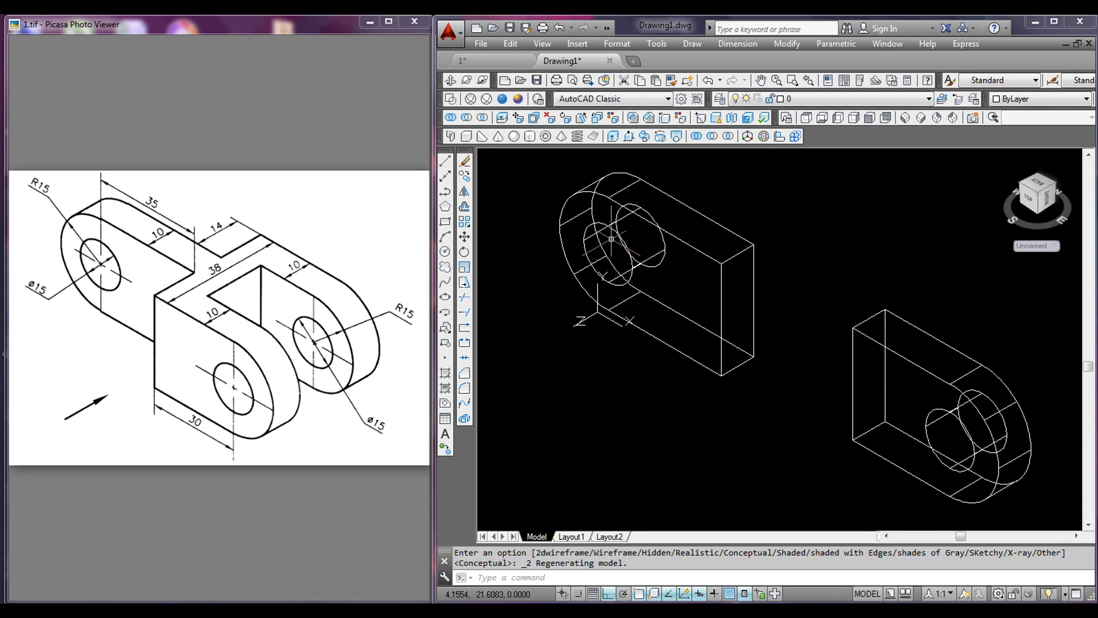
- Subtract the hole cylinder from the left plate and check the hole with shading
{"action": "left_click", "coordinate": [712, 138]}
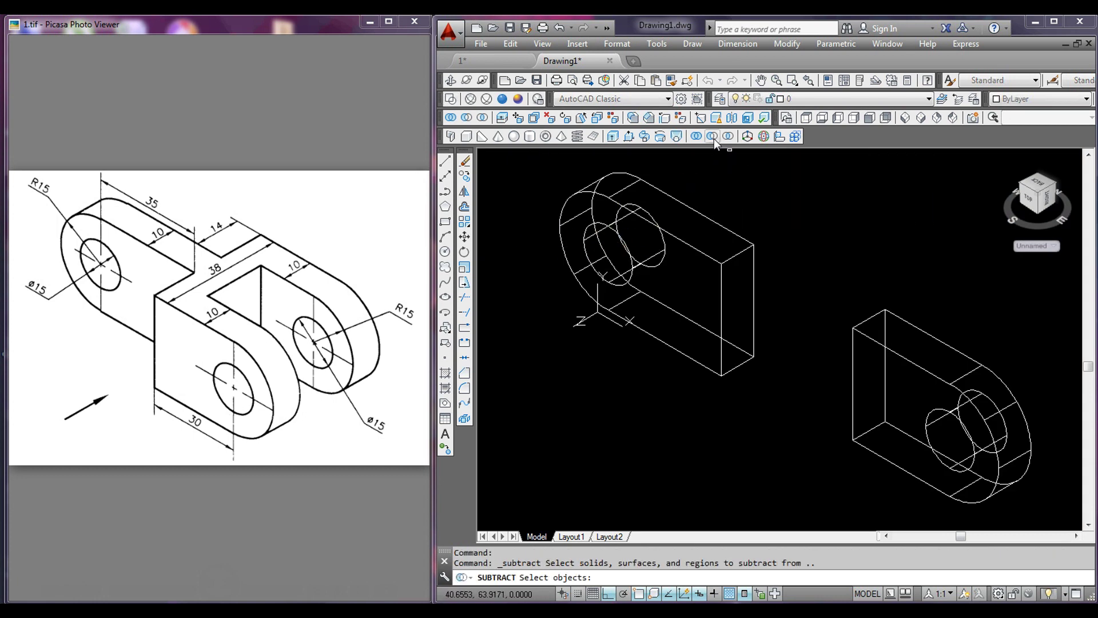
{"action": "left_click", "coordinate": [708, 257]}
{"action": "key", "text": "Return"}
{"action": "left_click", "coordinate": [647, 255]}
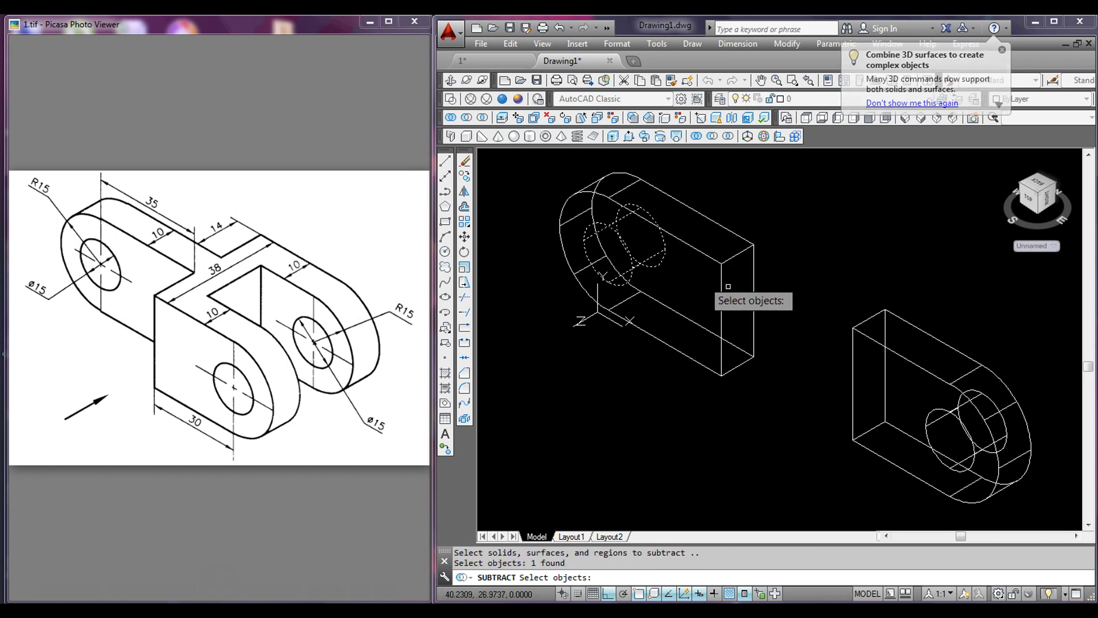
{"action": "key", "text": "Return"}
{"action": "middle_click_drag", "start_coordinate": [866, 244], "coordinate": [853, 238]}
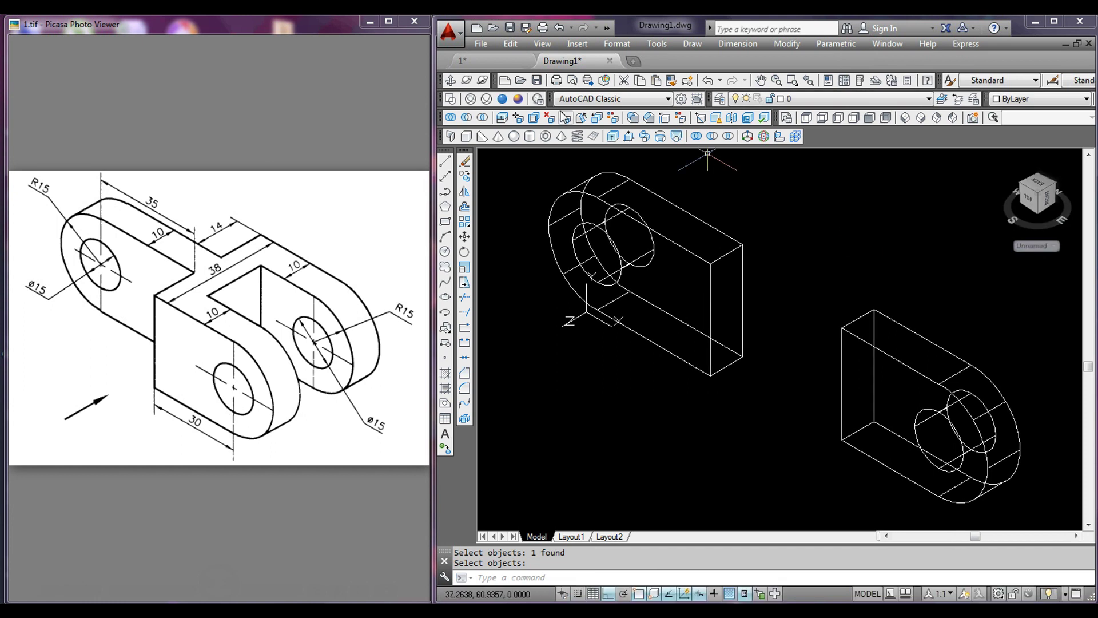
{"action": "left_click", "coordinate": [519, 99]}
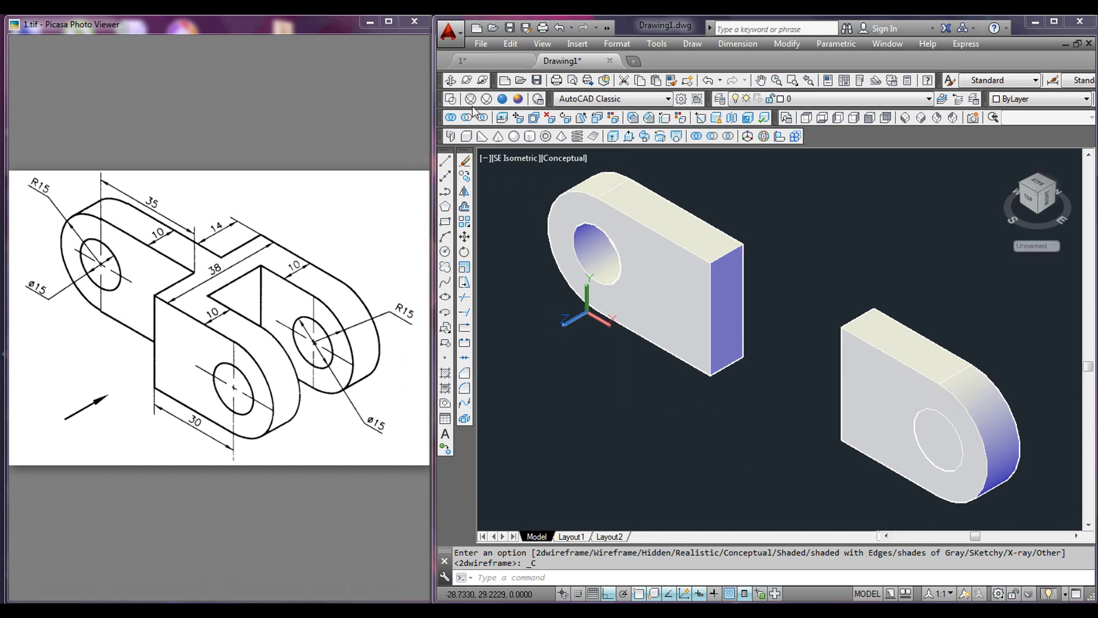
{"action": "left_click", "coordinate": [450, 99]}
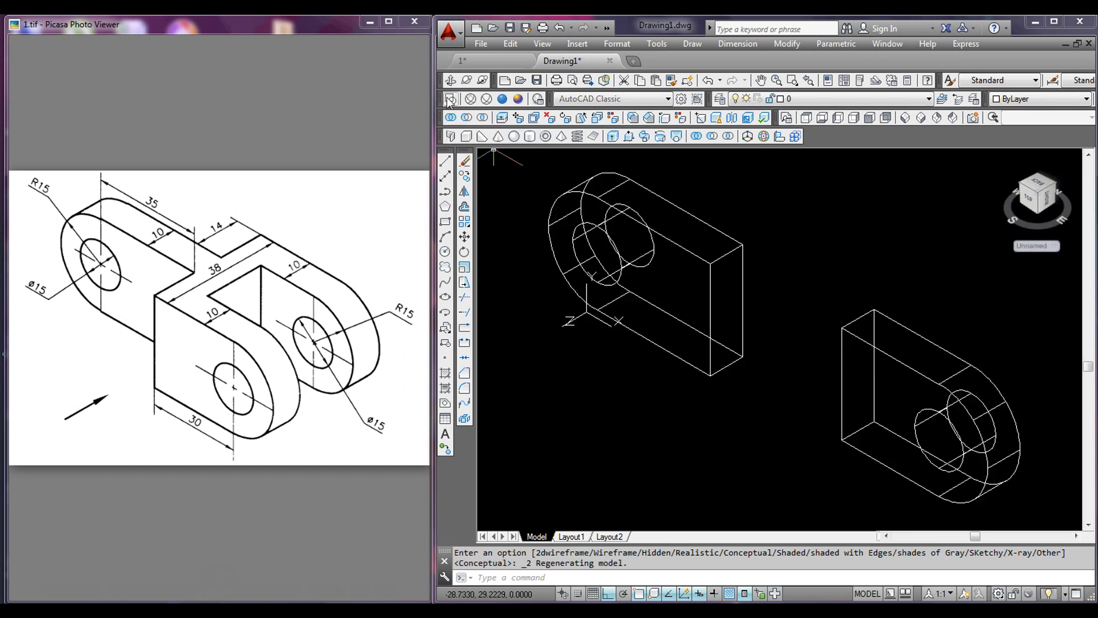
- Subtract the hole cylinder from the right plate and shade both in Conceptual style
{"action": "left_click", "coordinate": [715, 138]}
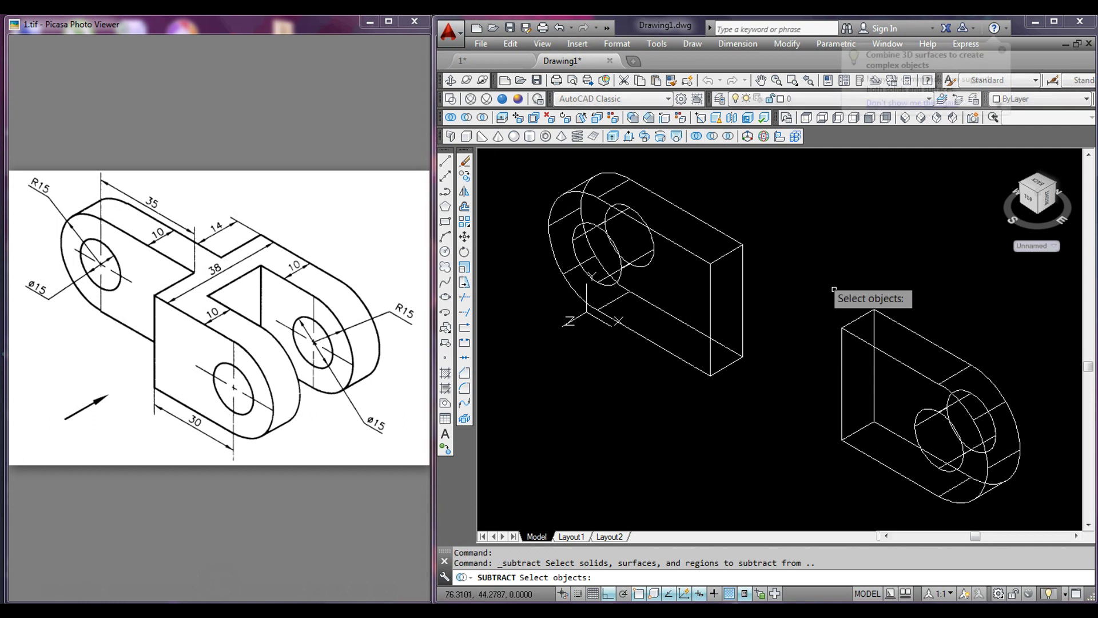
{"action": "left_click", "coordinate": [857, 330]}
{"action": "key", "text": "Return"}
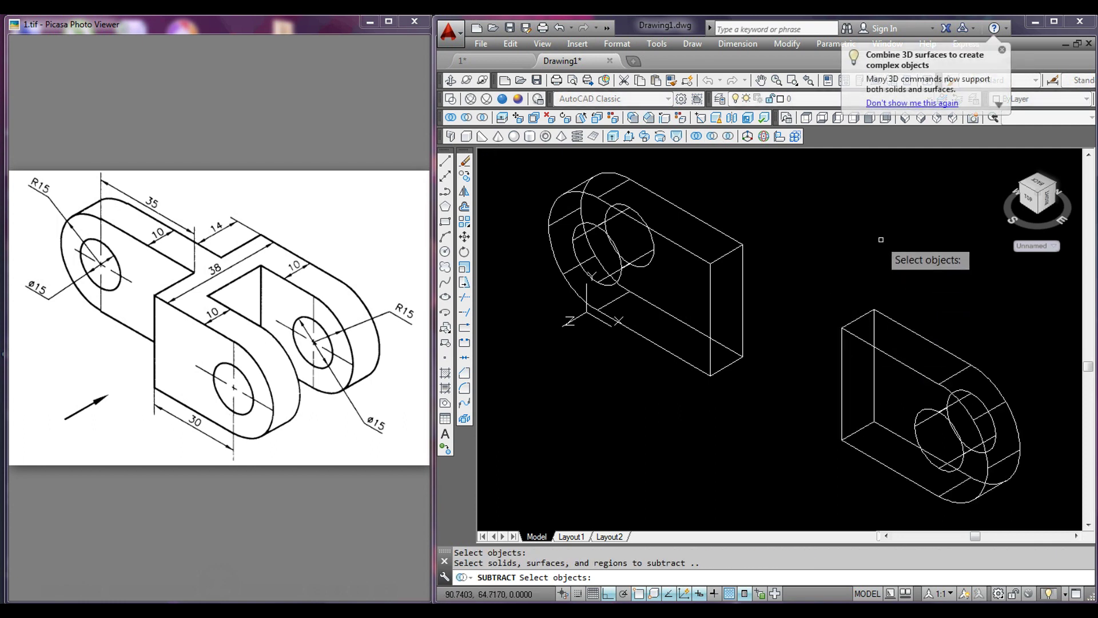
{"action": "left_click", "coordinate": [944, 420]}
{"action": "key", "text": "Return"}
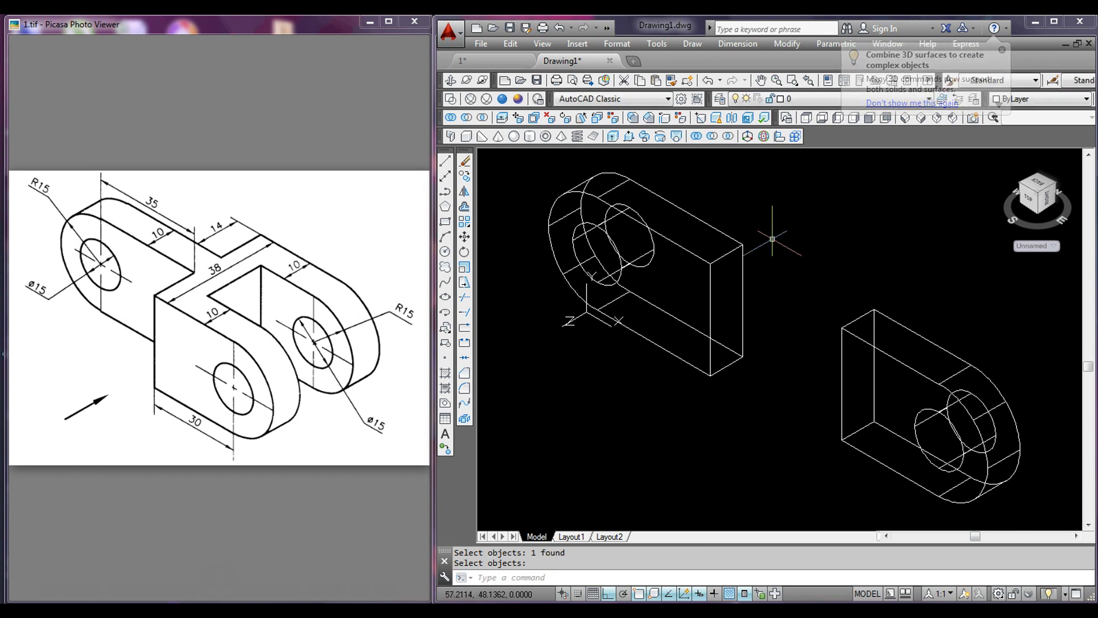
{"action": "left_click", "coordinate": [517, 99]}
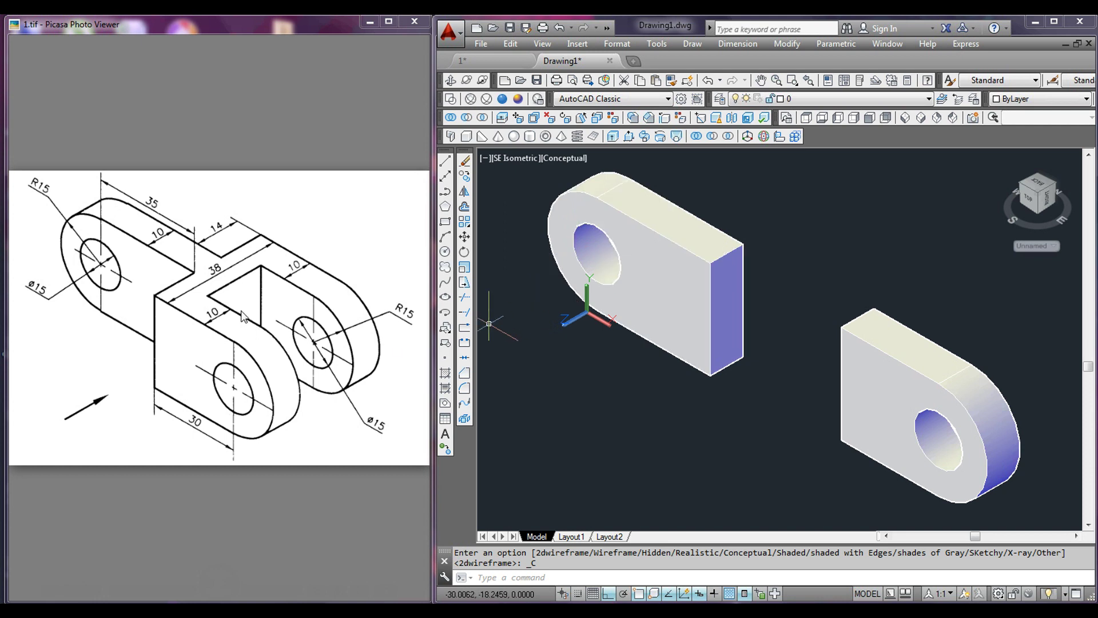
- In Front view, draw a closed polyline rectangle with sides 30, 10, 30, 10 below the plates
{"action": "left_click", "coordinate": [866, 118]}
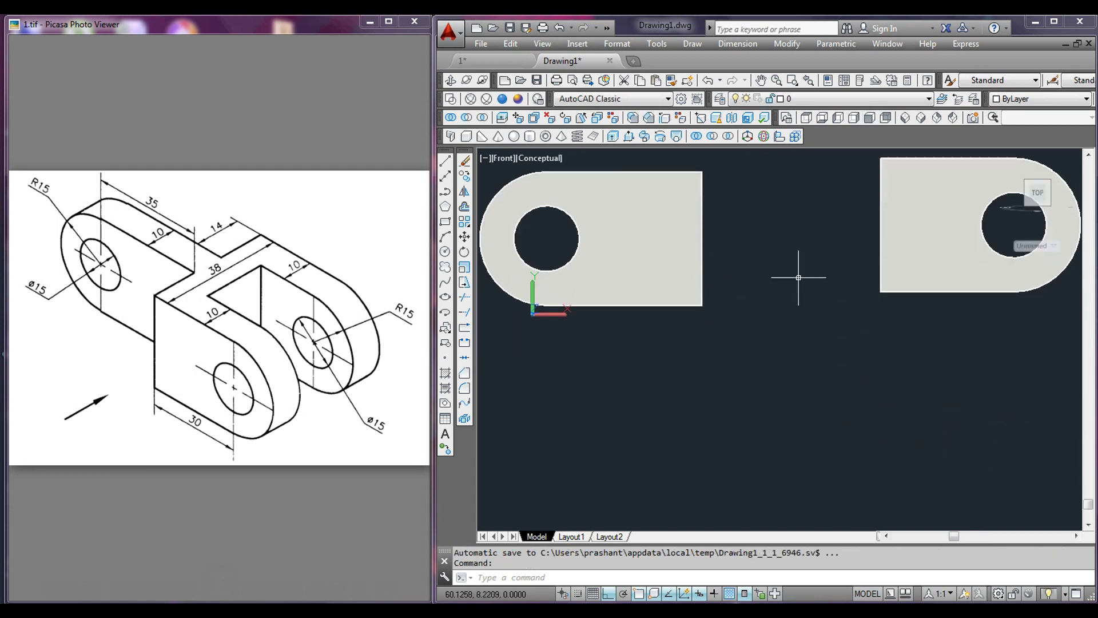
{"action": "left_click", "coordinate": [446, 192]}
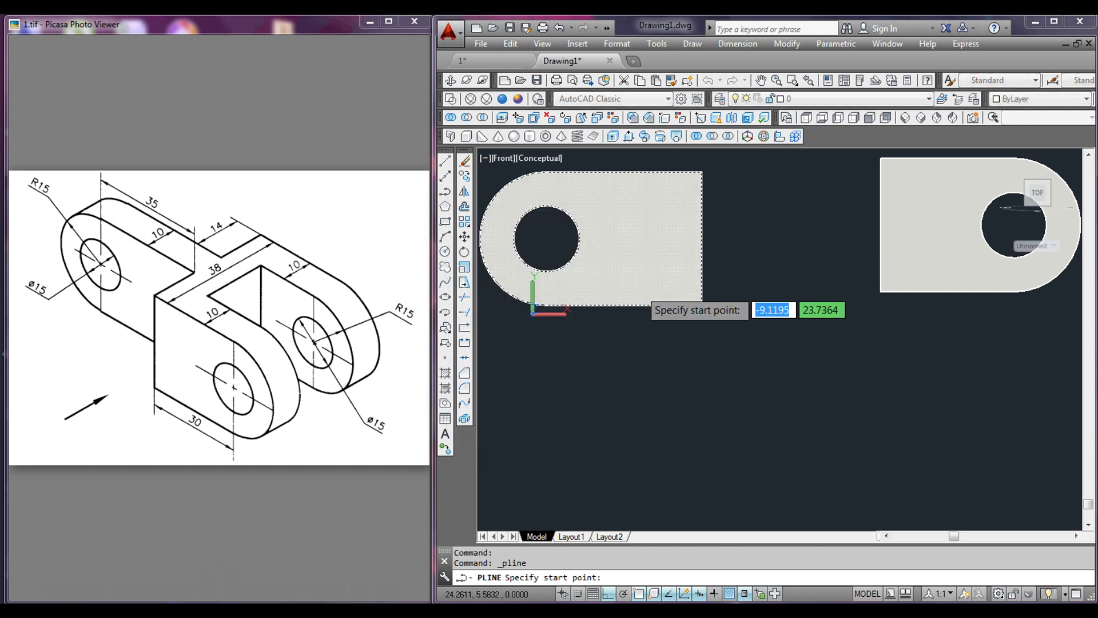
{"action": "left_click", "coordinate": [773, 333]}
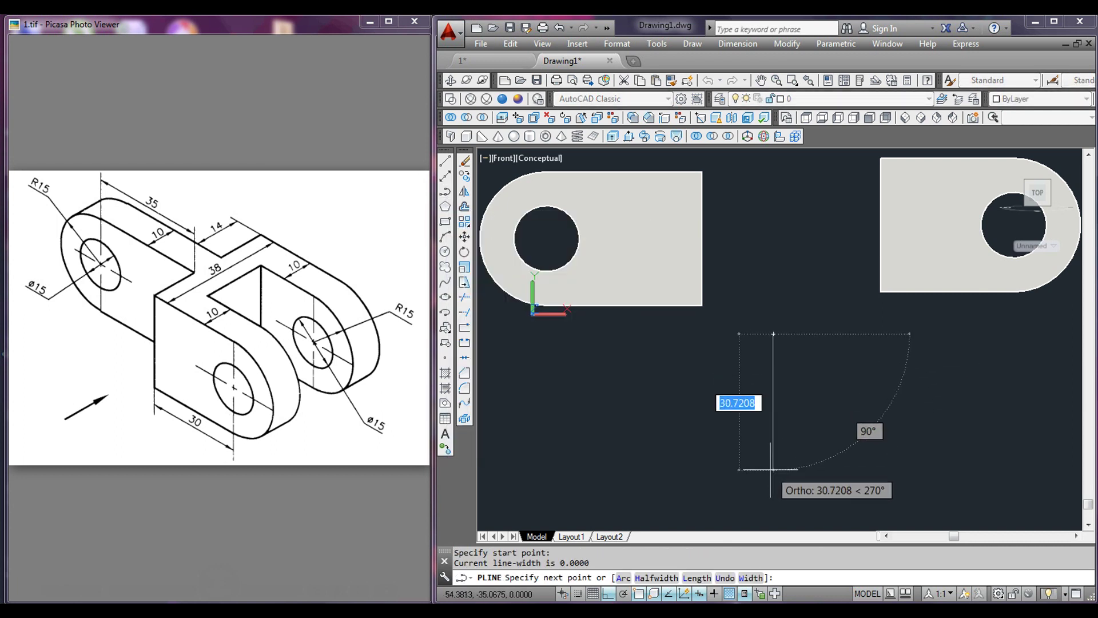
{"action": "type", "text": "30"}
{"action": "key", "text": "Return"}
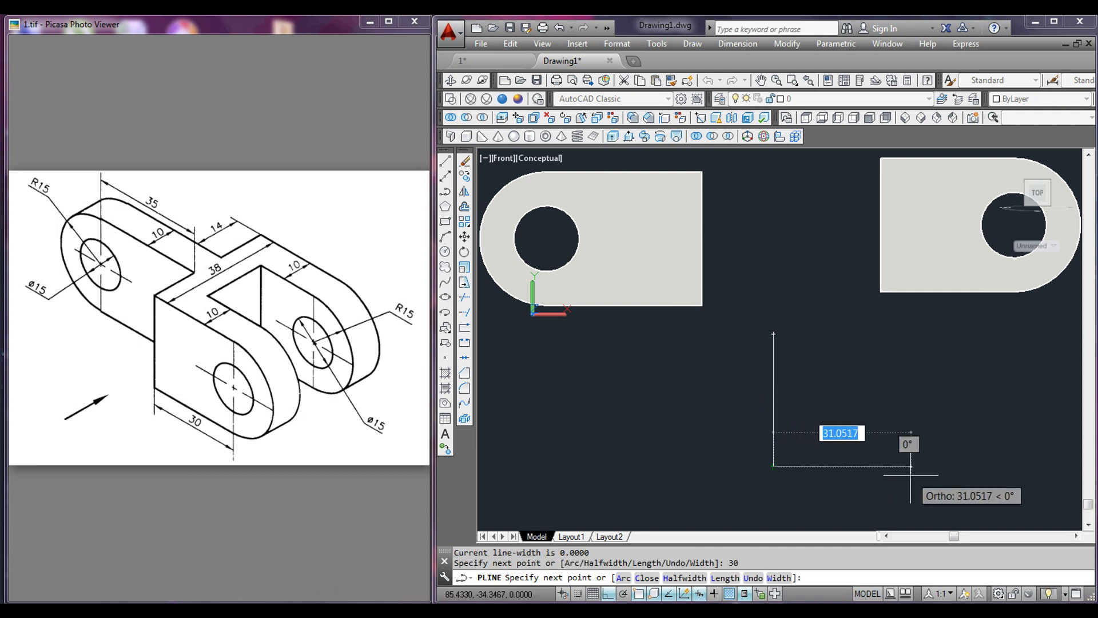
{"action": "type", "text": "10"}
{"action": "key", "text": "Return"}
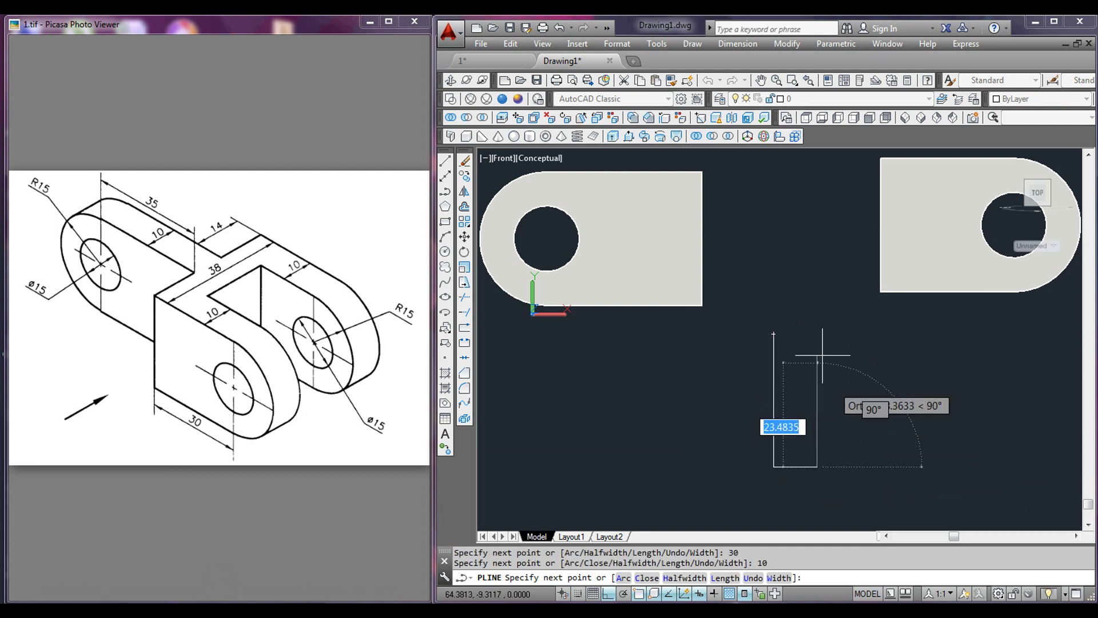
{"action": "type", "text": "30"}
{"action": "key", "text": "Return"}
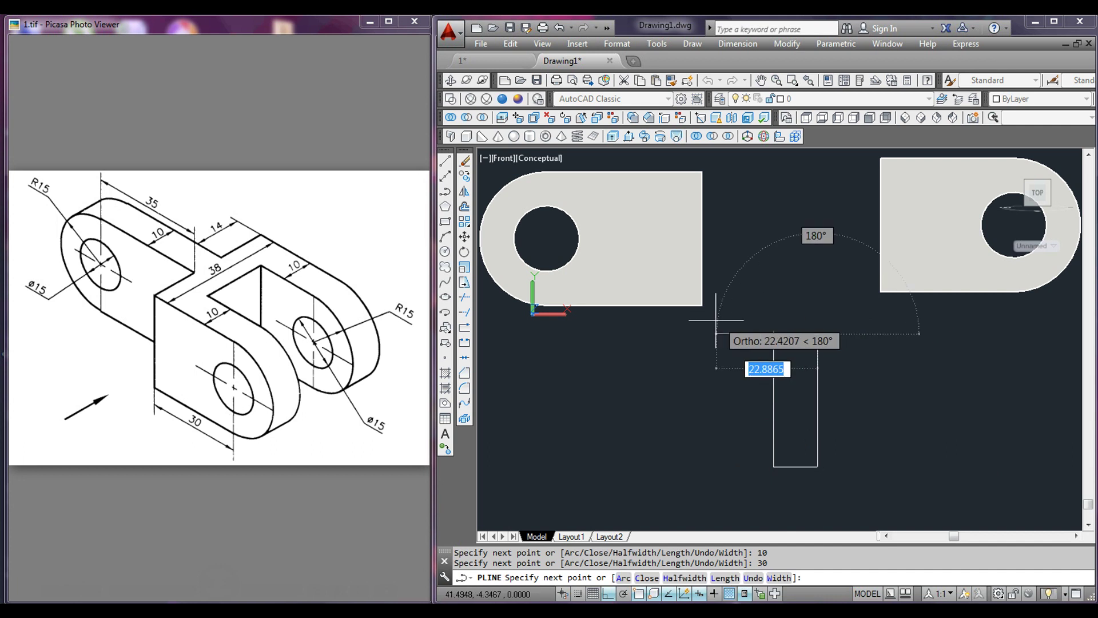
{"action": "type", "text": "10"}
{"action": "key", "text": "Return"}
{"action": "key", "text": "Return"}
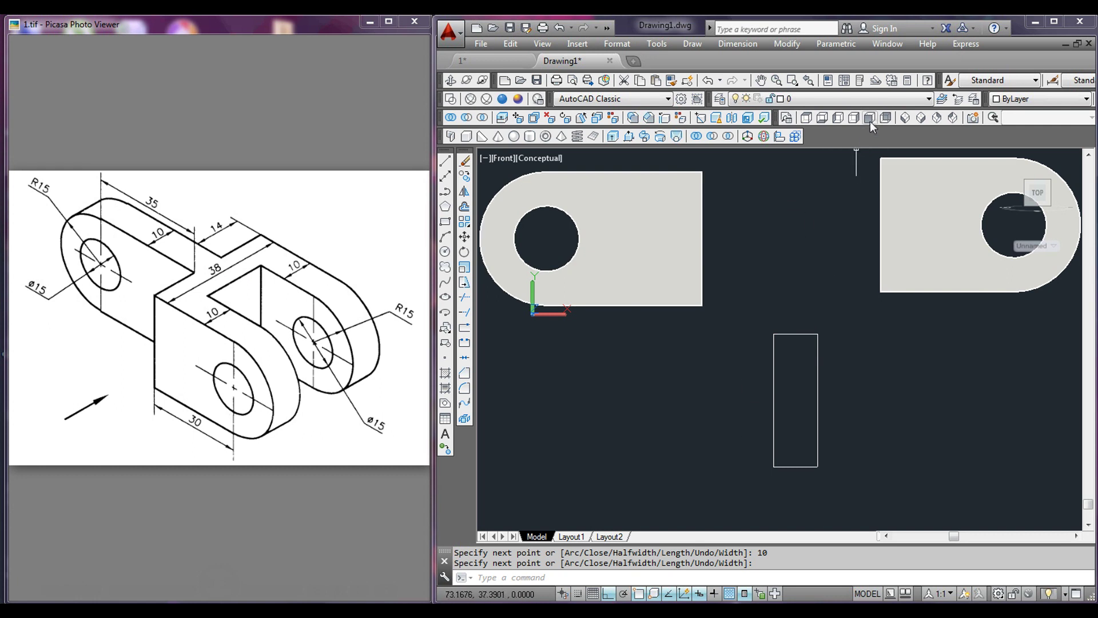
- Switch to SE Isometric and extrude the rectangle 18 units into a tall box
{"action": "left_click", "coordinate": [920, 118]}
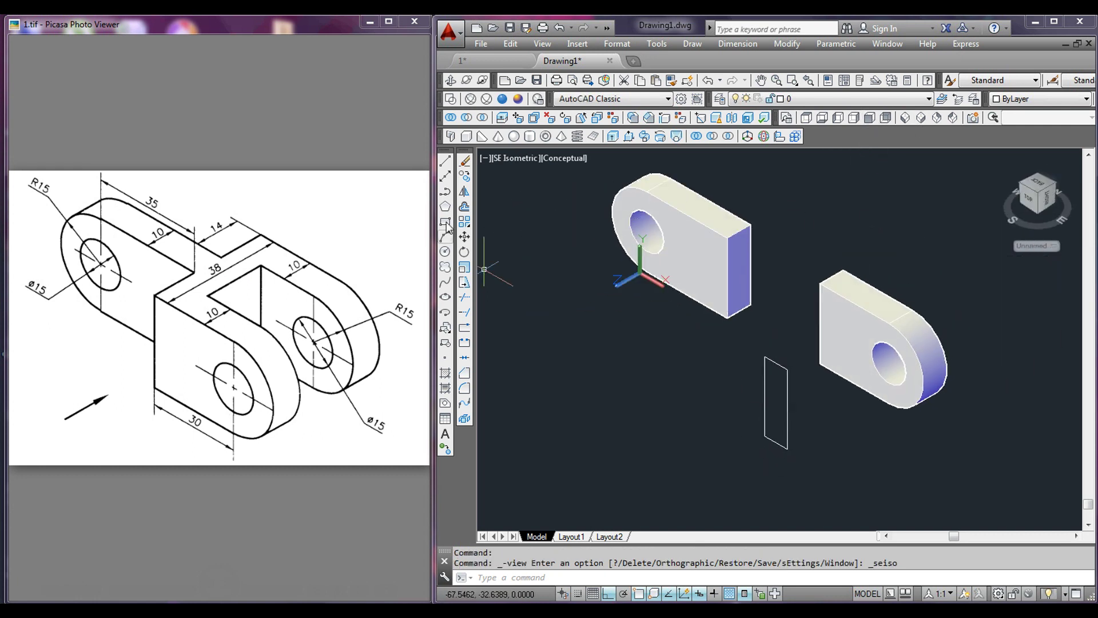
{"action": "left_click", "coordinate": [611, 137]}
{"action": "left_click", "coordinate": [776, 363]}
{"action": "right_click", "coordinate": [781, 342]}
{"action": "left_click", "coordinate": [816, 348]}
{"action": "type", "text": "18"}
{"action": "key", "text": "Return"}
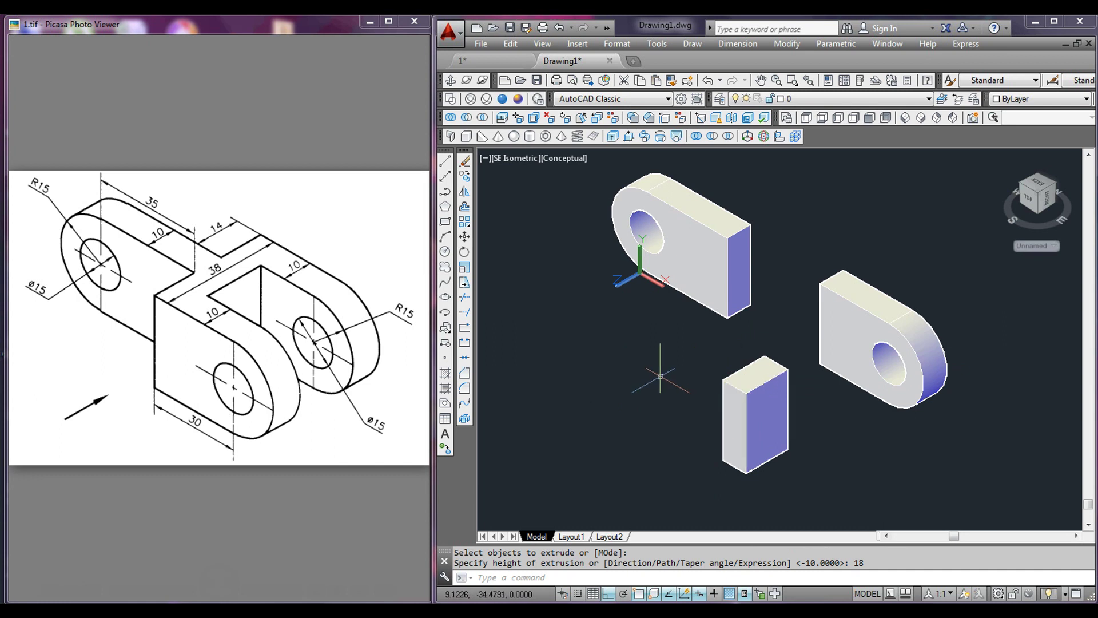
- Recentre the view and set the 2D Wireframe visual style
{"action": "middle_click_drag", "start_coordinate": [670, 376], "coordinate": [663, 408]}
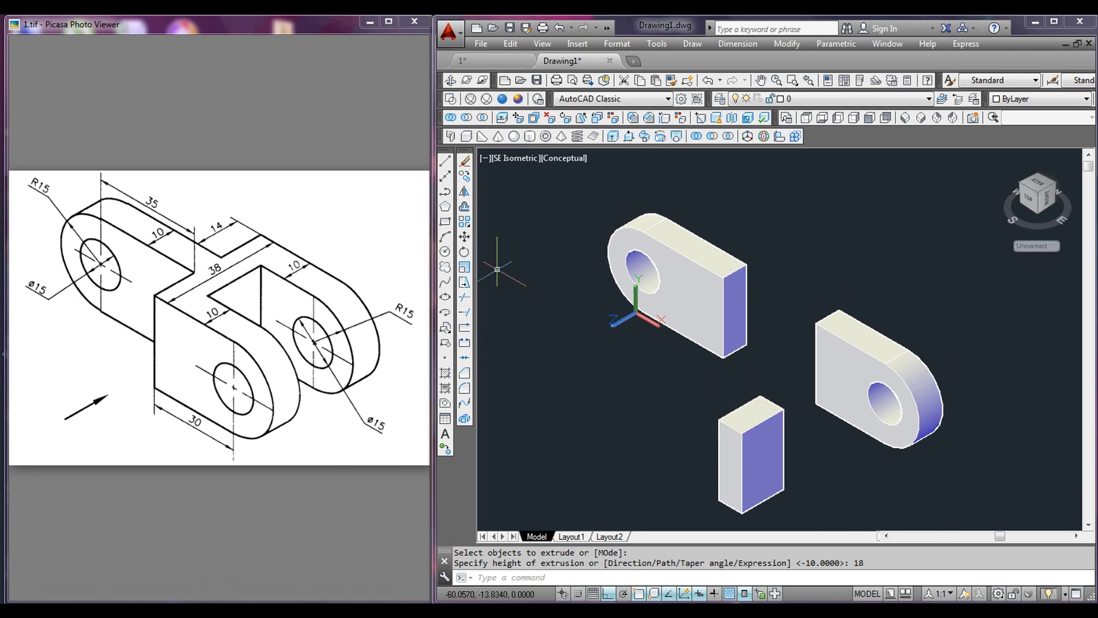
{"action": "left_click", "coordinate": [451, 100]}
{"action": "left_click", "coordinate": [464, 237]}
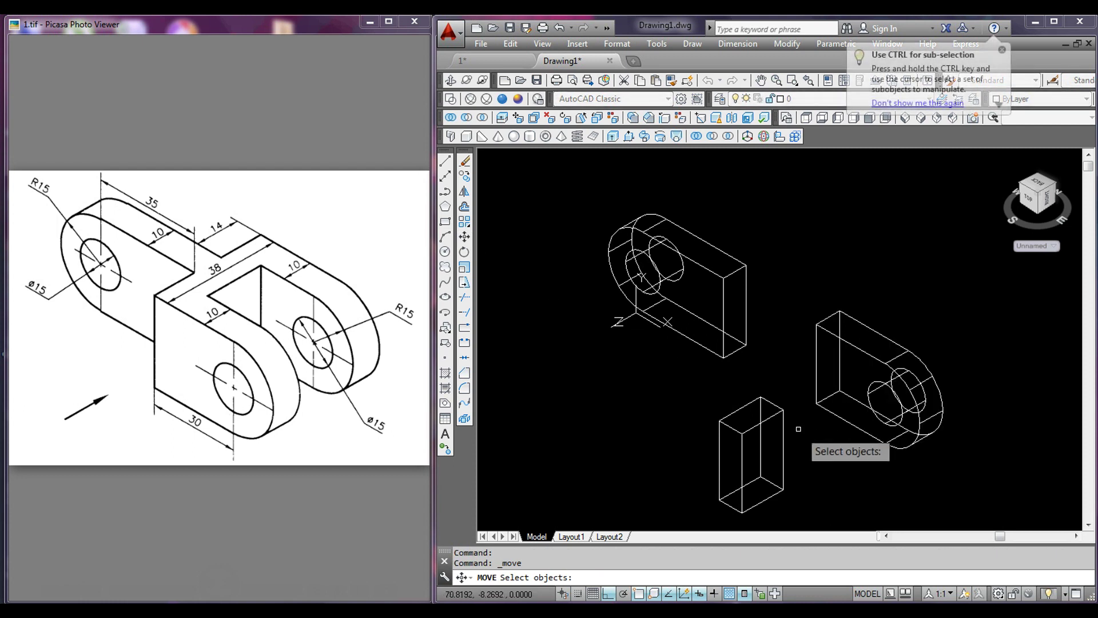
- Move the 18-unit box so it sits against the square end of the first plate
{"action": "left_click", "coordinate": [768, 419]}
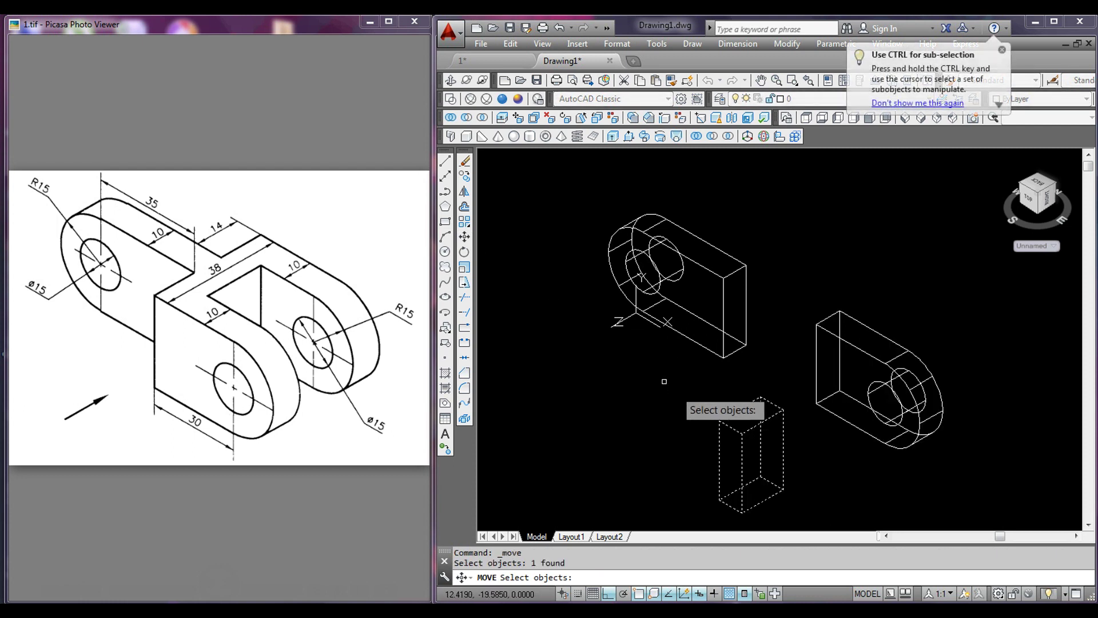
{"action": "key", "text": "Return"}
{"action": "left_click", "coordinate": [739, 410]}
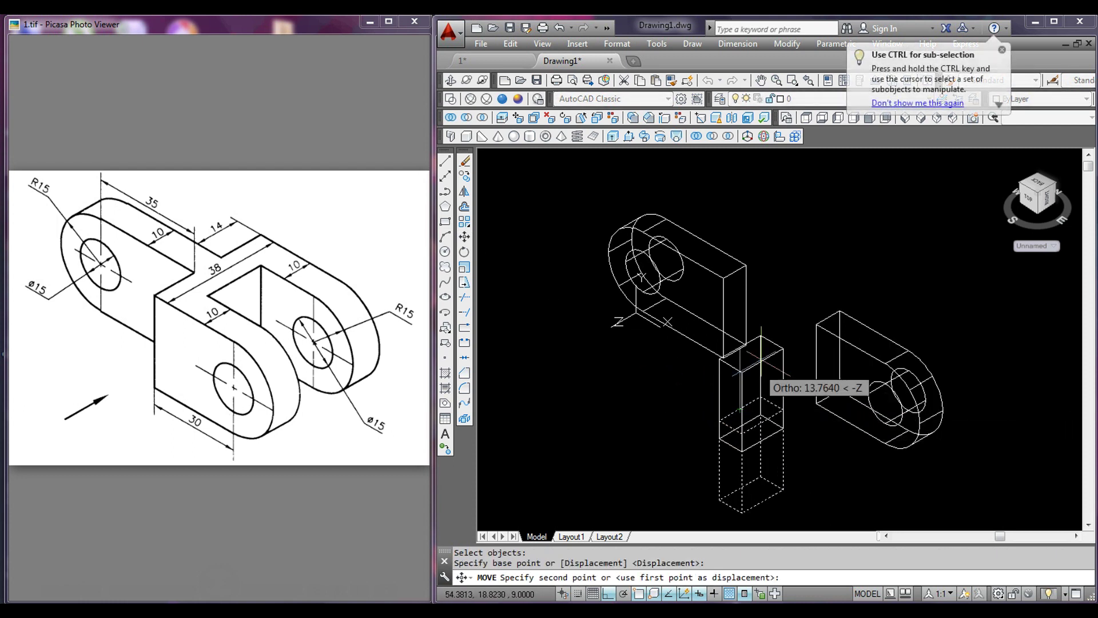
{"action": "left_click", "coordinate": [738, 267]}
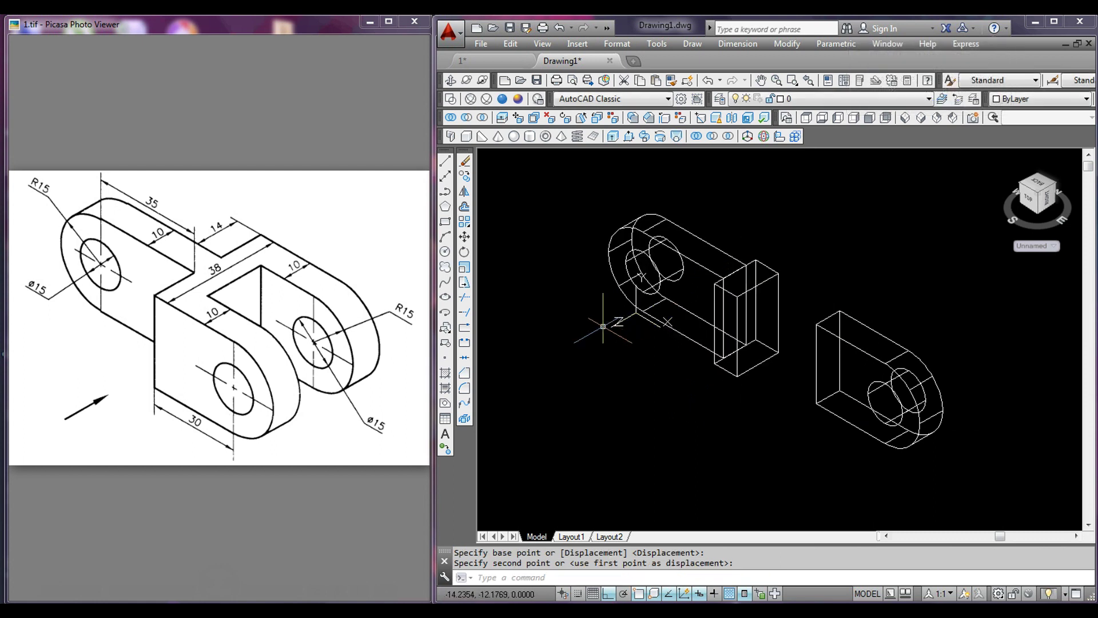
{"action": "left_click", "coordinate": [877, 356]}
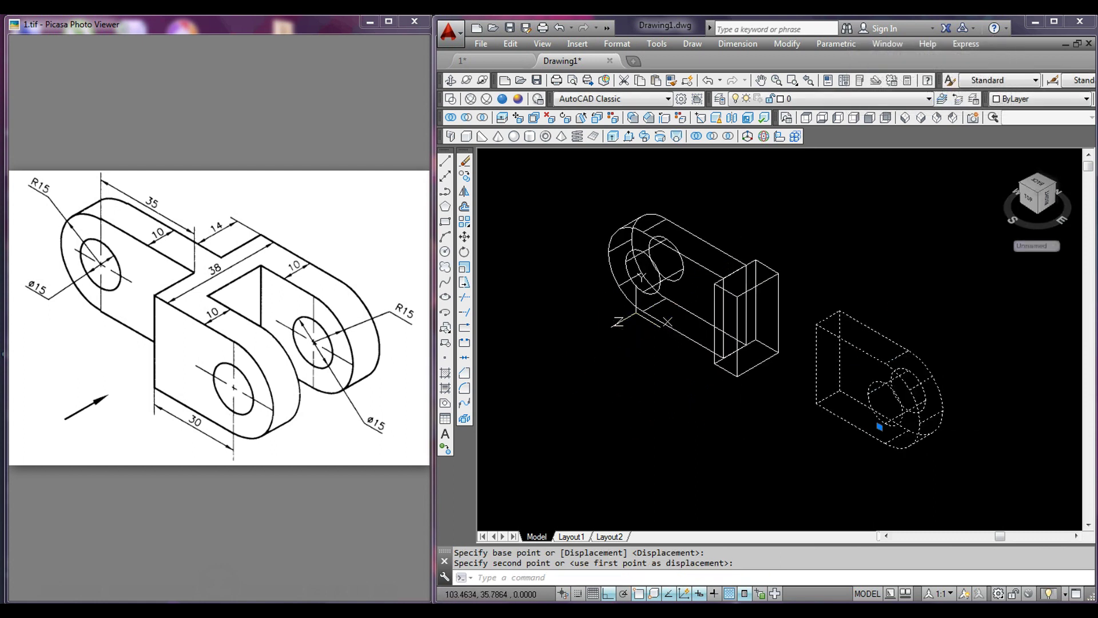
{"action": "left_click", "coordinate": [464, 177]}
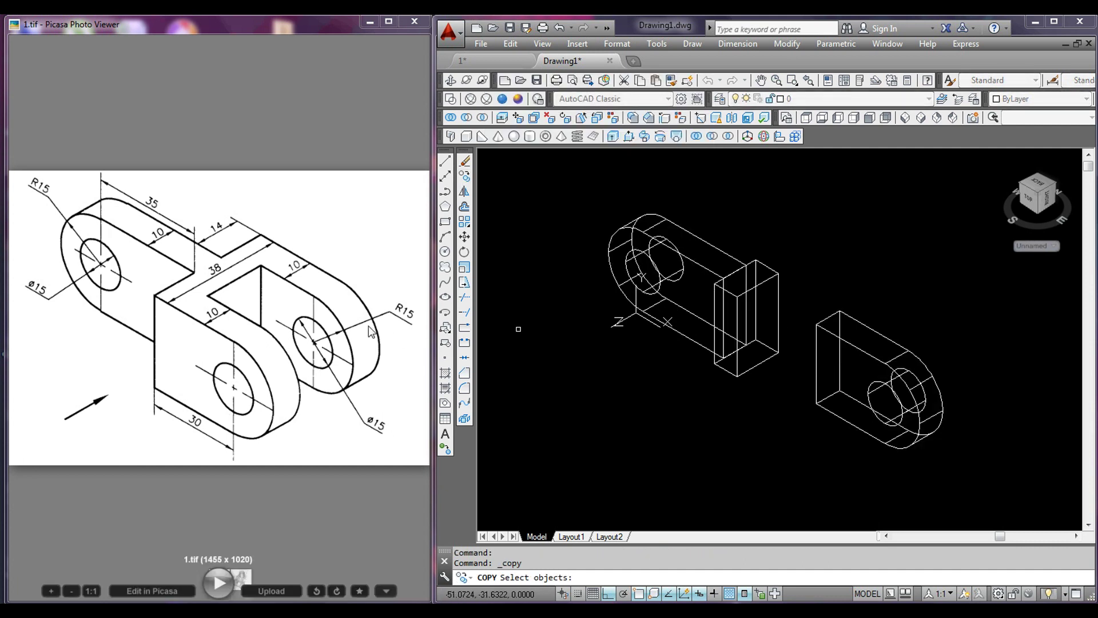
- Copy the right-hand rounded plate so the copy sits against the block
{"action": "left_click", "coordinate": [851, 359]}
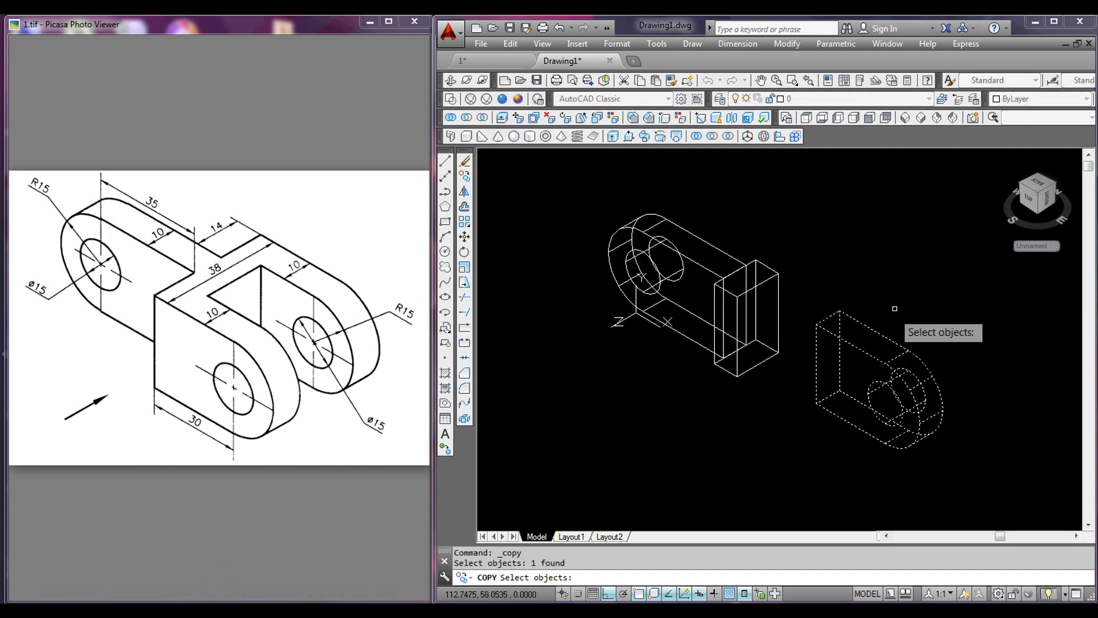
{"action": "key", "text": "Return"}
{"action": "left_click", "coordinate": [840, 310]}
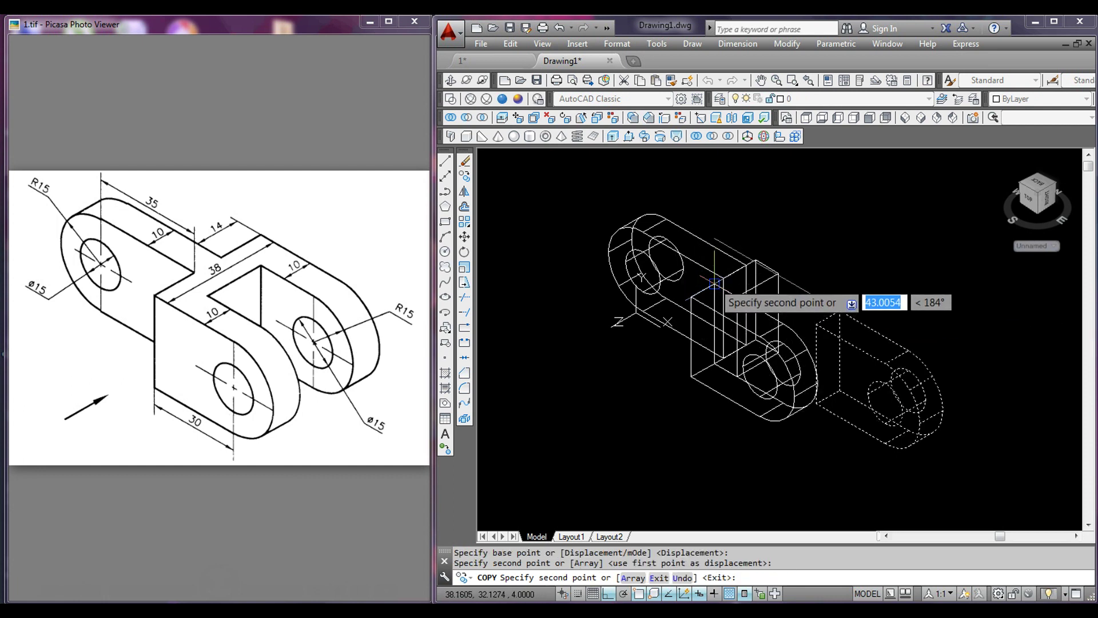
{"action": "left_click", "coordinate": [886, 292]}
{"action": "key", "text": "Return"}
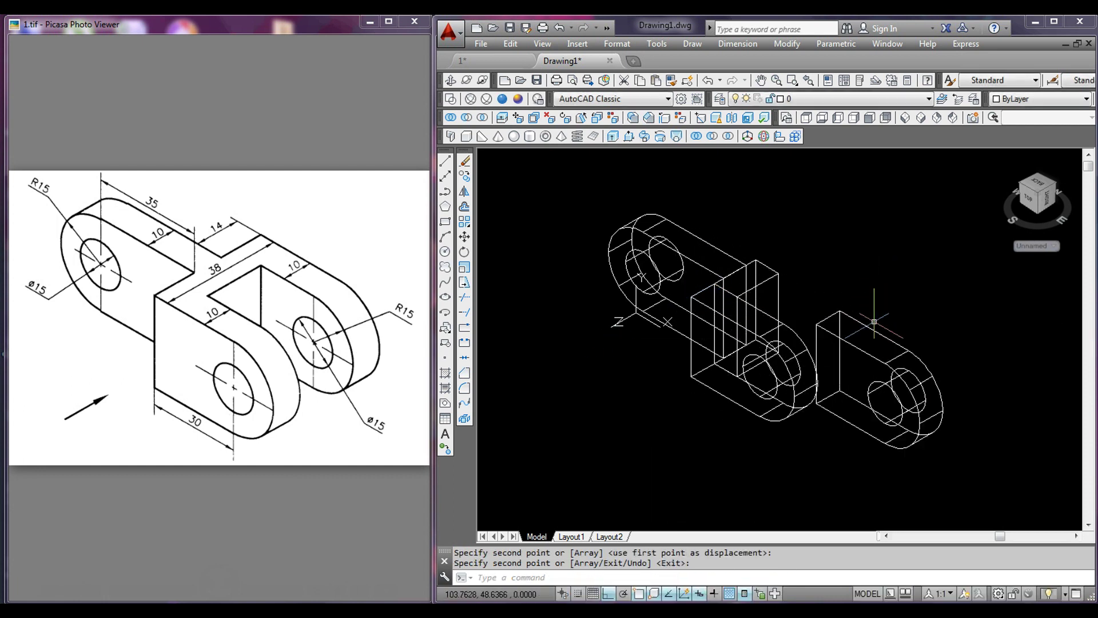
- Move the original rounded plate against the block beside the copy, with Conceptual shading
{"action": "left_click", "coordinate": [464, 236]}
{"action": "left_click", "coordinate": [844, 318]}
{"action": "key", "text": "Return"}
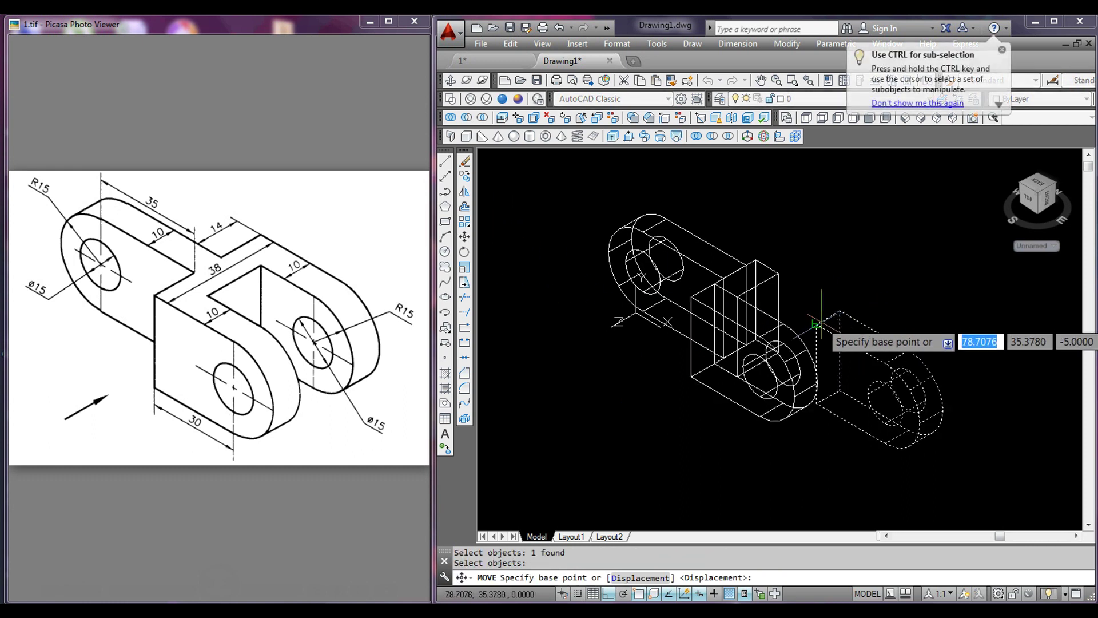
{"action": "left_click", "coordinate": [816, 325]}
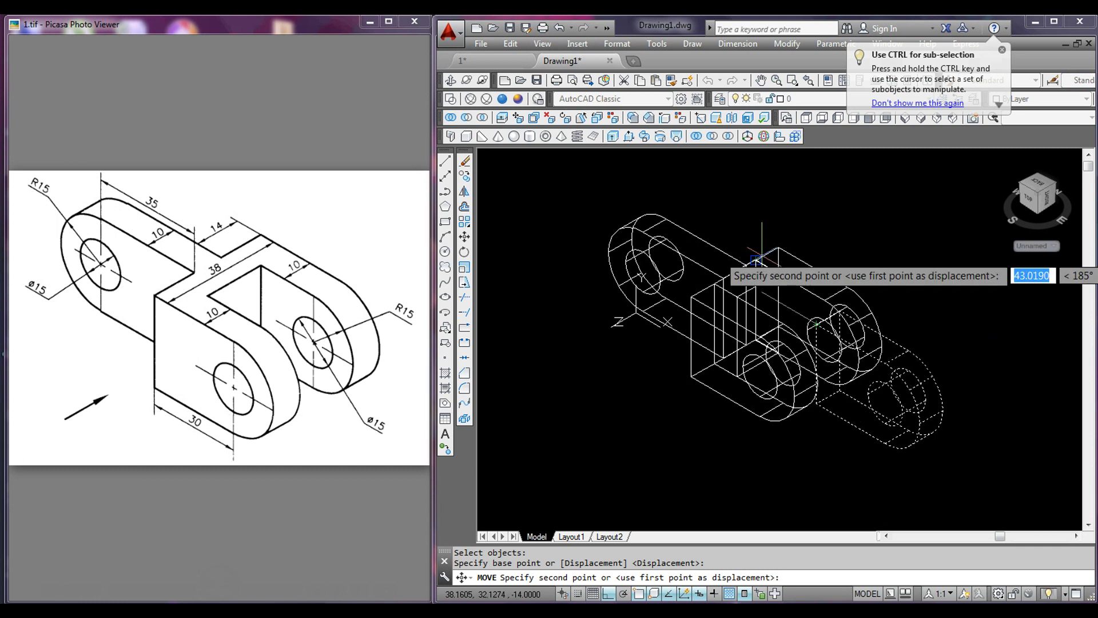
{"action": "left_click", "coordinate": [882, 371]}
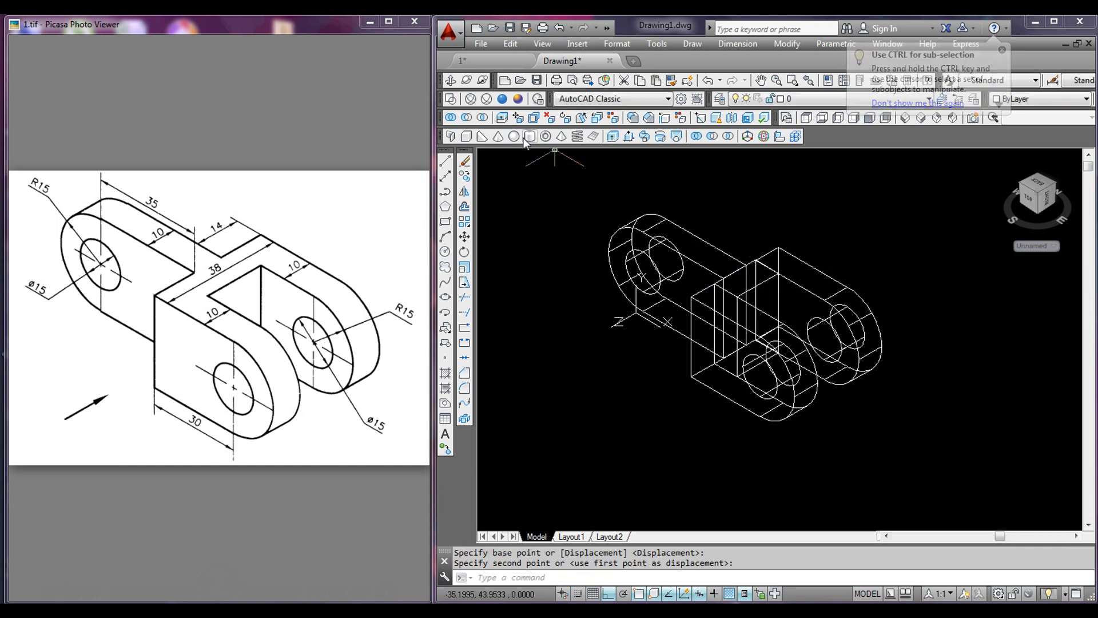
{"action": "left_click", "coordinate": [518, 99]}
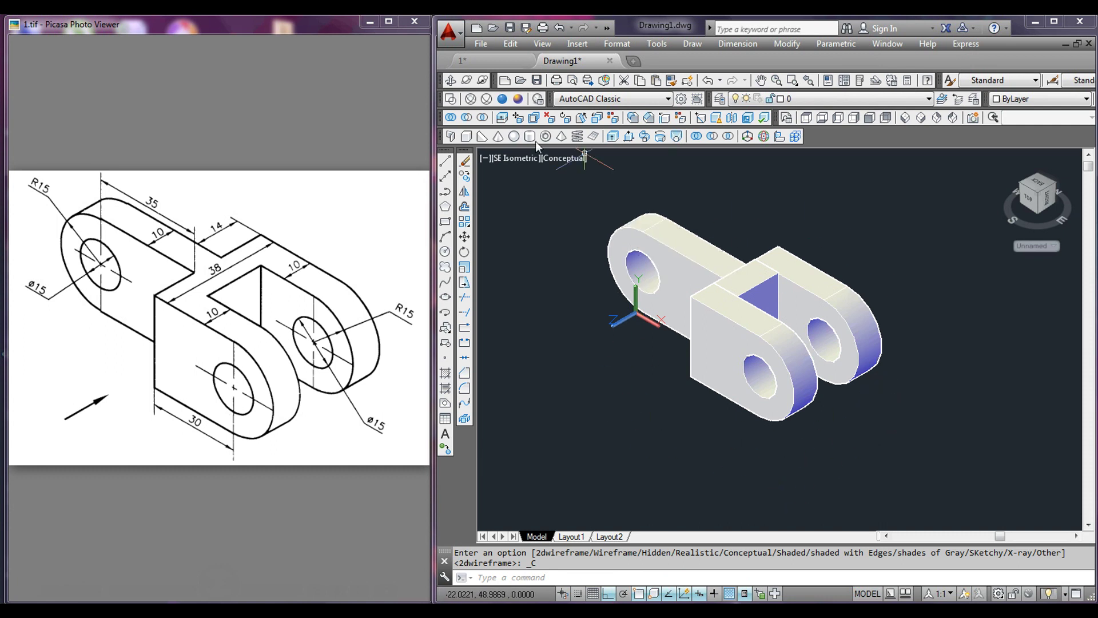
- Orbit the bracket to a custom viewpoint that shows the holes more clearly
{"action": "left_click", "coordinate": [460, 90]}
{"action": "mouse_move", "coordinate": [786, 221]}
{"action": "left_mouse_down"}
{"action": "mouse_move", "coordinate": [710, 245]}
{"action": "mouse_move", "coordinate": [851, 193]}
{"action": "left_mouse_up"}
{"action": "right_click", "coordinate": [759, 177]}
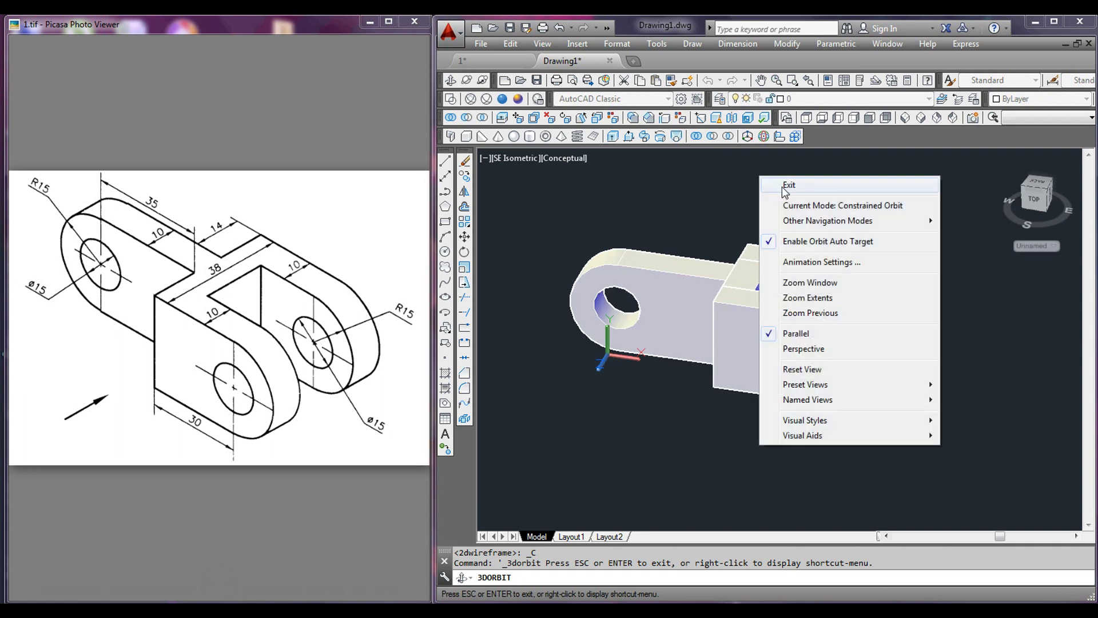
{"action": "left_click", "coordinate": [781, 184]}
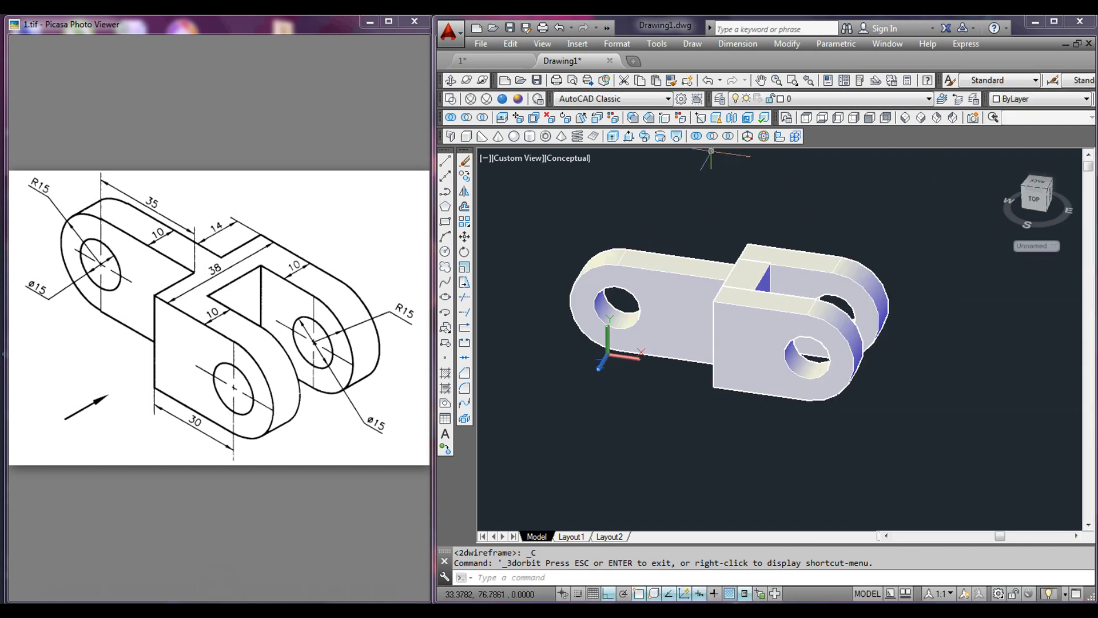
{"action": "left_click", "coordinate": [697, 137]}
- Union all four solids, picked with a crossing window, into one bracket body
{"action": "left_click", "coordinate": [954, 442]}
{"action": "left_click", "coordinate": [579, 216]}
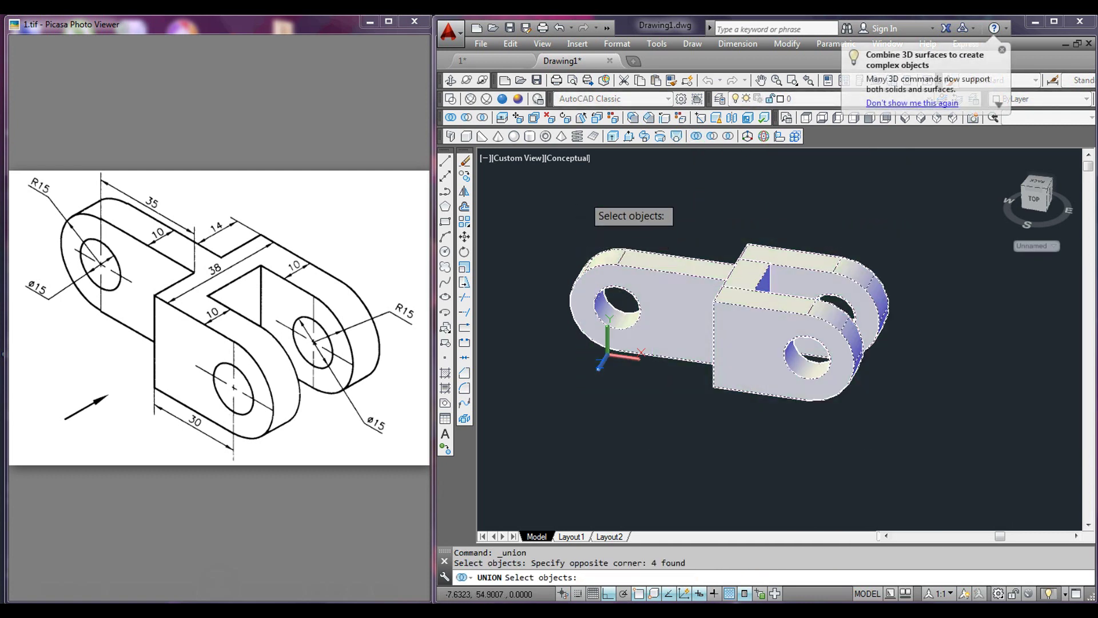
{"action": "key", "text": "Return"}
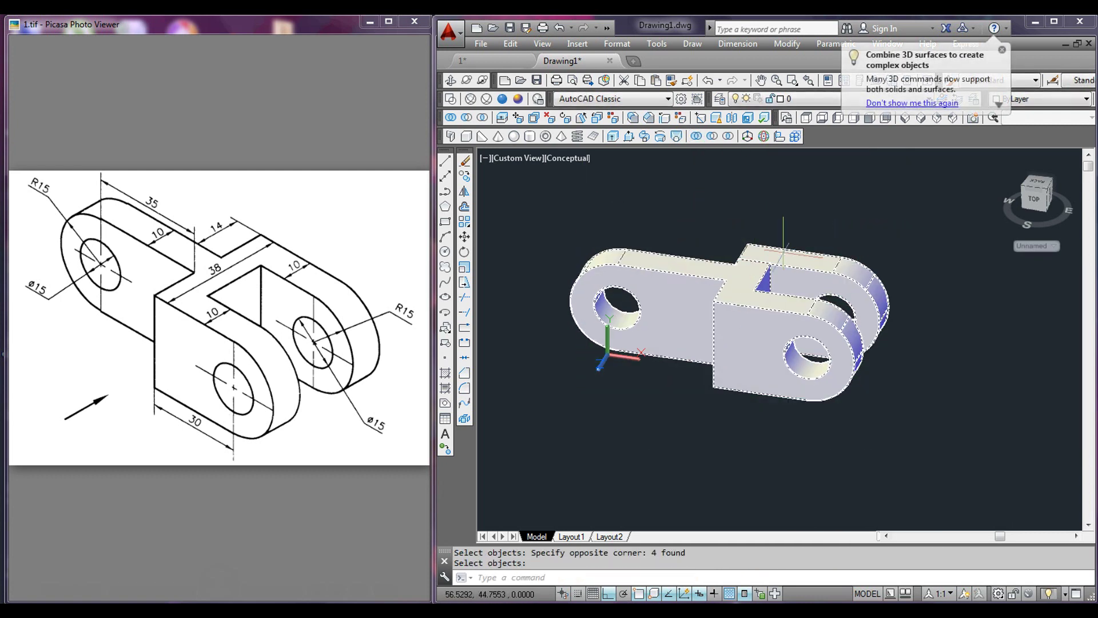
{"action": "mouse_move", "coordinate": [806, 218]}
{"action": "middle_mouse_down"}
{"action": "mouse_move", "coordinate": [814, 243]}
{"action": "mouse_move", "coordinate": [775, 296]}
{"action": "mouse_move", "coordinate": [686, 287]}
{"action": "mouse_move", "coordinate": [735, 262]}
{"action": "mouse_move", "coordinate": [746, 303]}
{"action": "mouse_move", "coordinate": [801, 263]}
{"action": "mouse_move", "coordinate": [810, 233]}
{"action": "mouse_move", "coordinate": [821, 244]}
{"action": "mouse_move", "coordinate": [816, 302]}
{"action": "mouse_move", "coordinate": [768, 251]}
{"action": "mouse_move", "coordinate": [801, 238]}
{"action": "mouse_move", "coordinate": [822, 271]}
{"action": "mouse_move", "coordinate": [823, 300]}
{"action": "mouse_move", "coordinate": [841, 257]}
{"action": "mouse_move", "coordinate": [795, 219]}
{"action": "middle_mouse_up"}
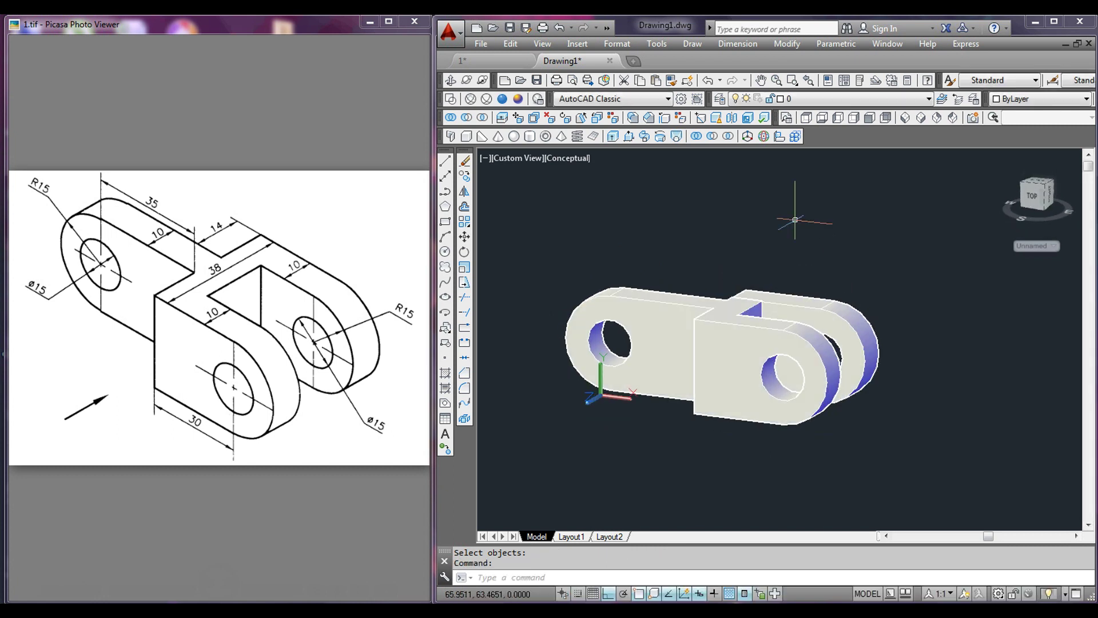